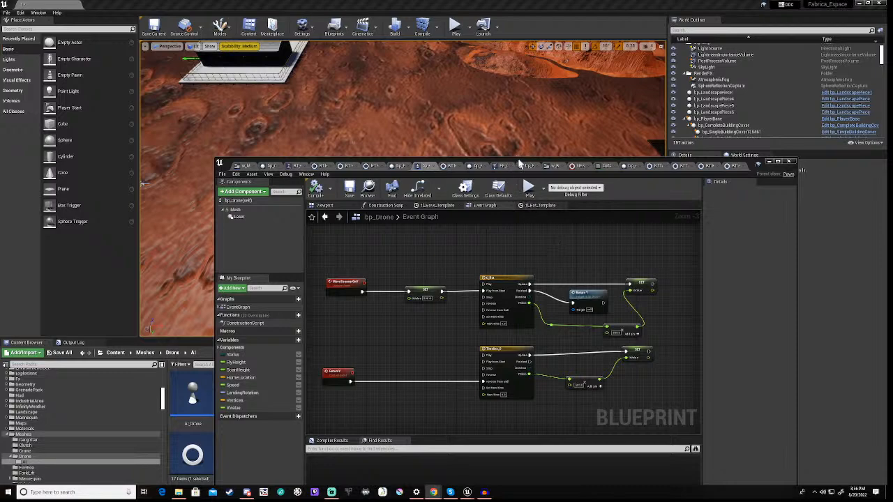
Show the bp_Drone blueprint's 3D viewport and frame the whole drone mesh.
{"action": "left_click_drag", "start_coordinate": [519, 164], "coordinate": [505, 142]}
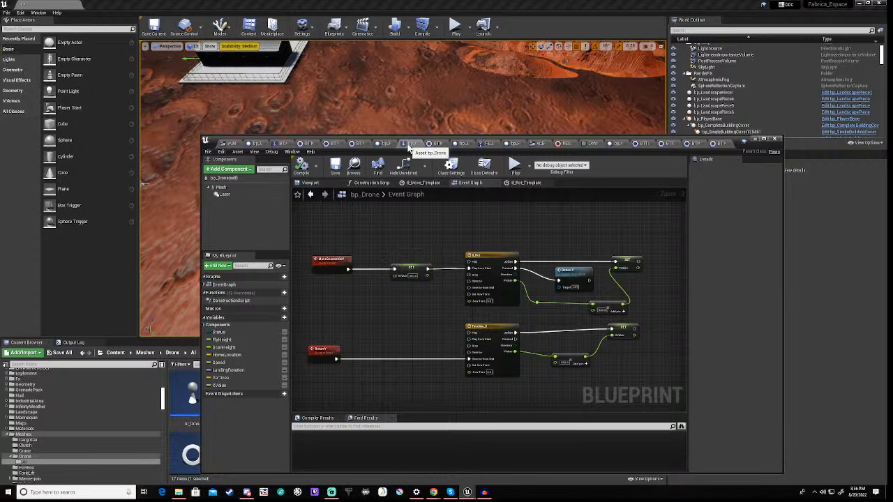
{"action": "left_click", "coordinate": [326, 184]}
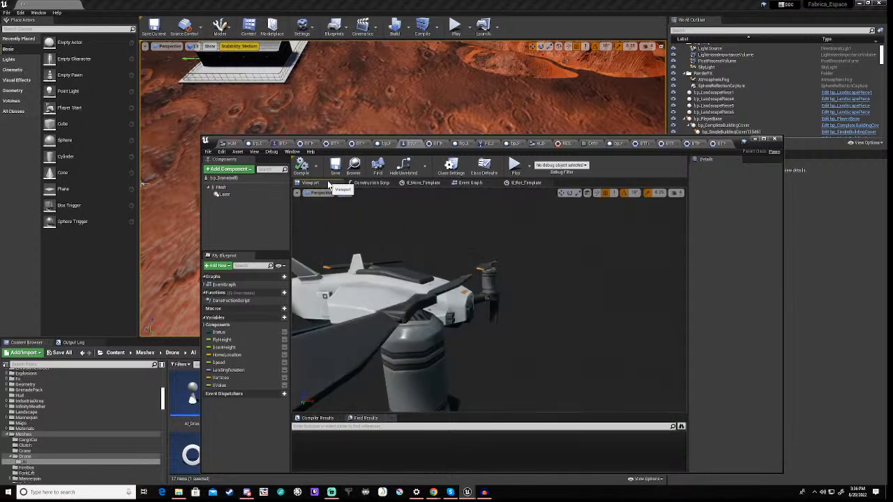
{"action": "right_click_drag", "start_coordinate": [446, 342], "coordinate": [404, 362]}
{"action": "key", "text": "s"}
{"action": "right_click_drag", "start_coordinate": [447, 253], "coordinate": [447, 254]}
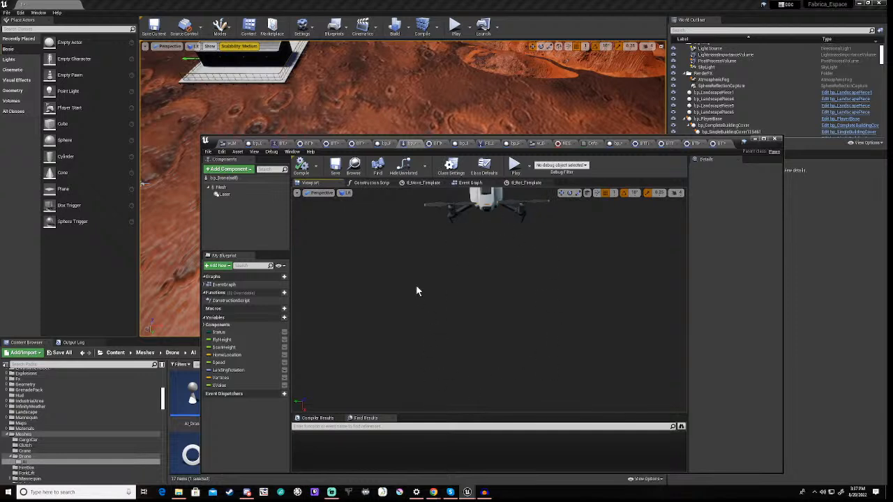
{"action": "right_click_drag", "start_coordinate": [434, 309], "coordinate": [441, 269]}
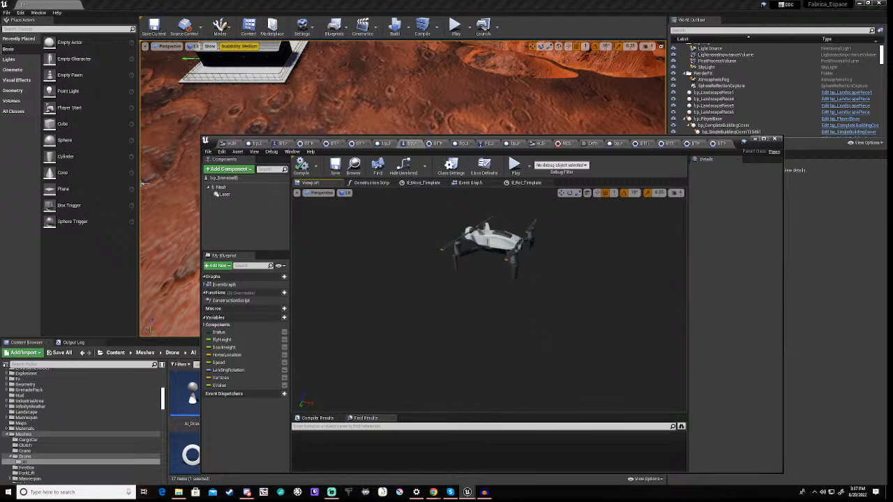
{"action": "left_click", "coordinate": [225, 169]}
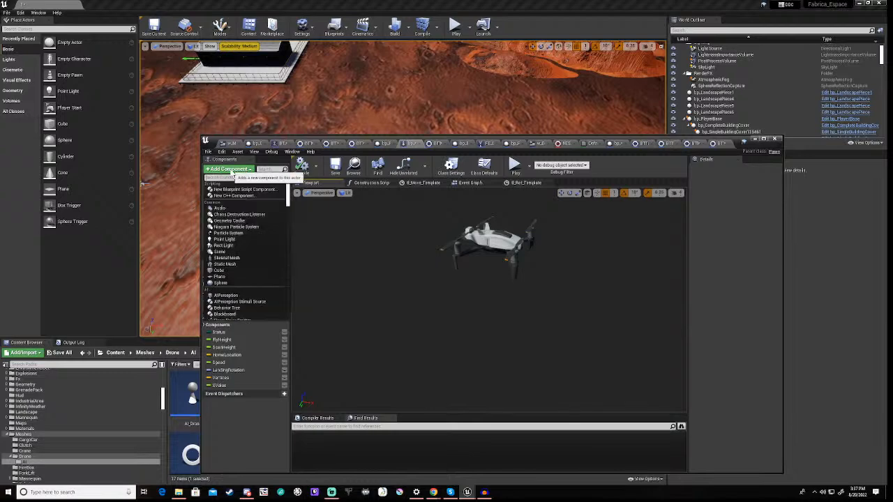
{"action": "left_click", "coordinate": [233, 266]}
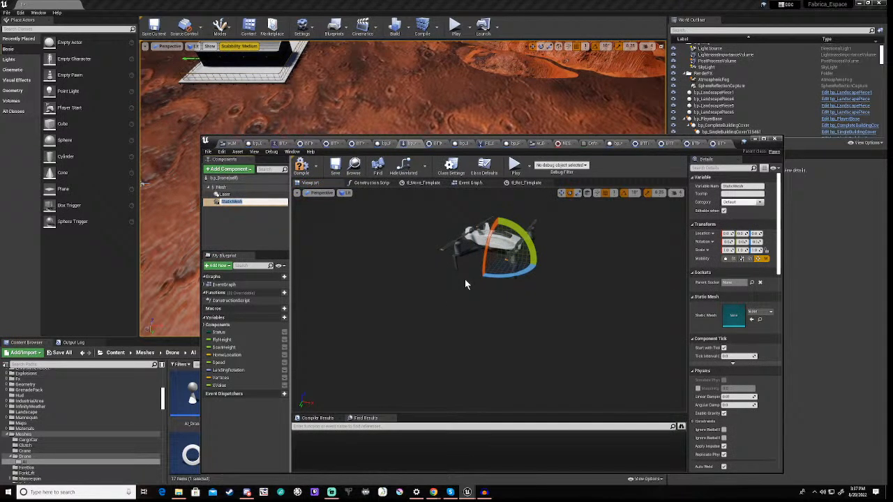
{"action": "left_click", "coordinate": [240, 226]}
{"action": "left_click", "coordinate": [235, 202]}
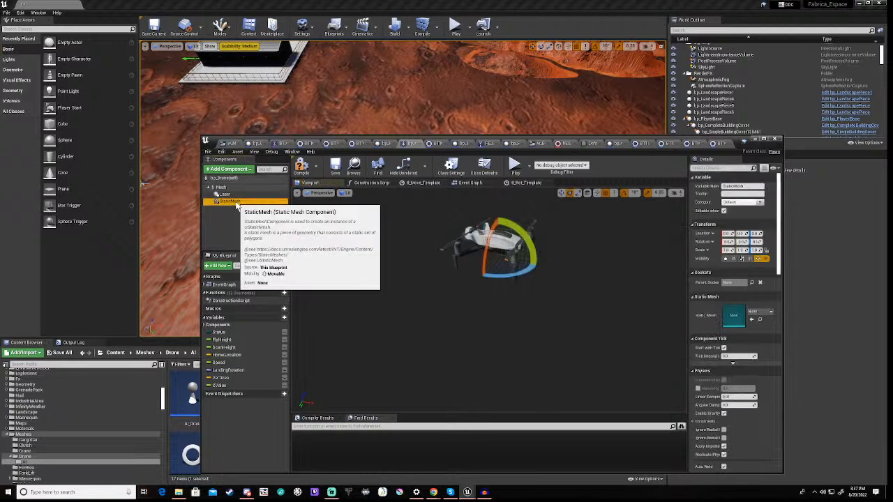
{"action": "key", "text": "Delete"}
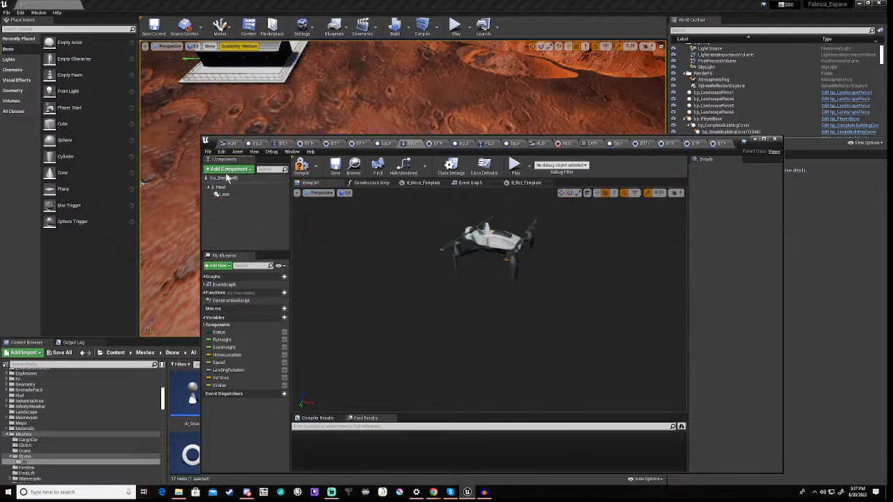
Add a Plane component to the drone and keep its default name.
{"action": "left_click", "coordinate": [227, 170]}
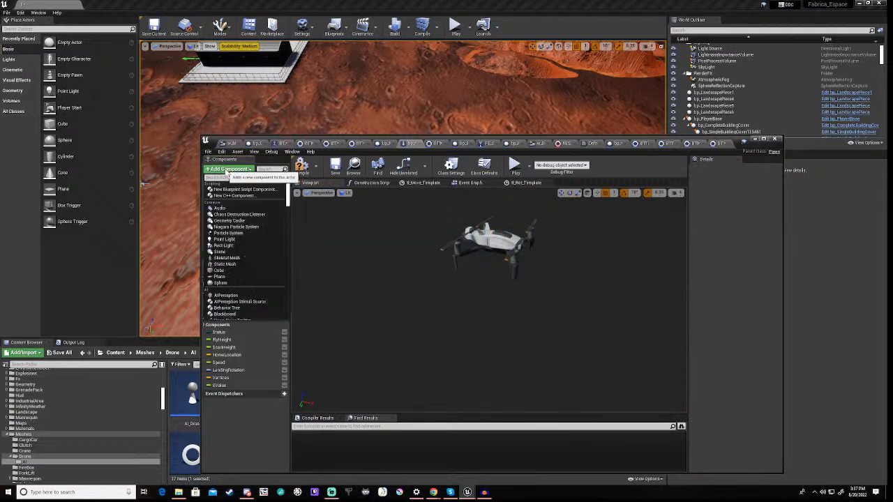
{"action": "left_click", "coordinate": [221, 277]}
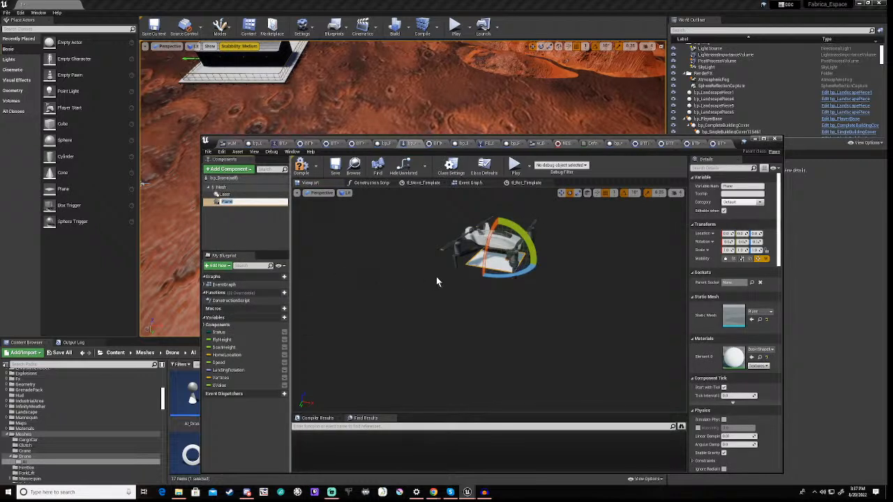
{"action": "key", "text": "Return"}
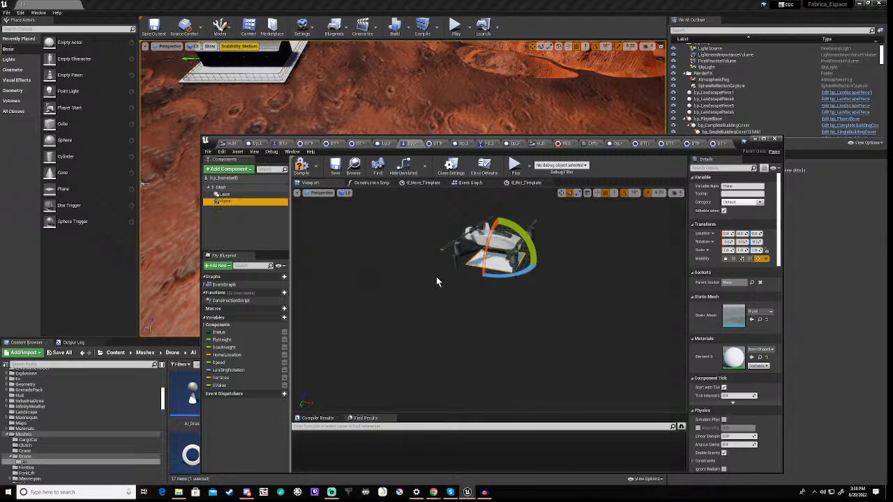
Move the plane out from under the drone so it lies just in front of the drone's nose.
{"action": "left_click", "coordinate": [519, 251]}
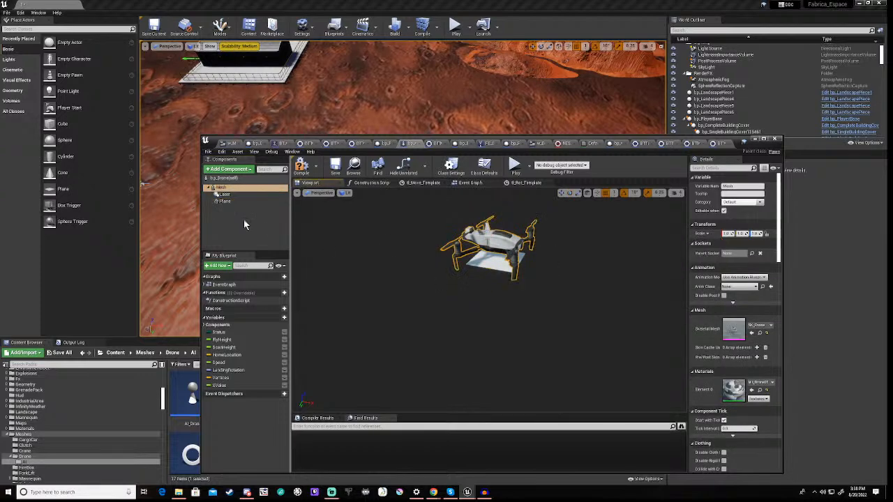
{"action": "left_click", "coordinate": [230, 203]}
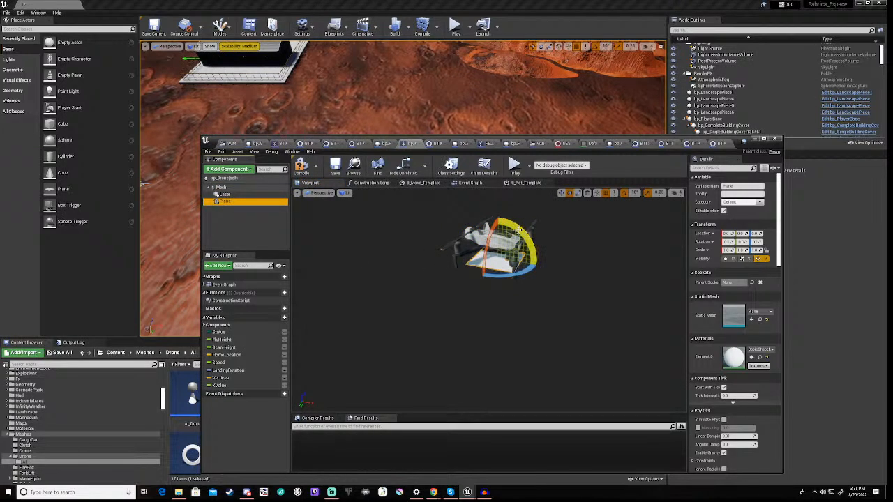
{"action": "left_click", "coordinate": [512, 227]}
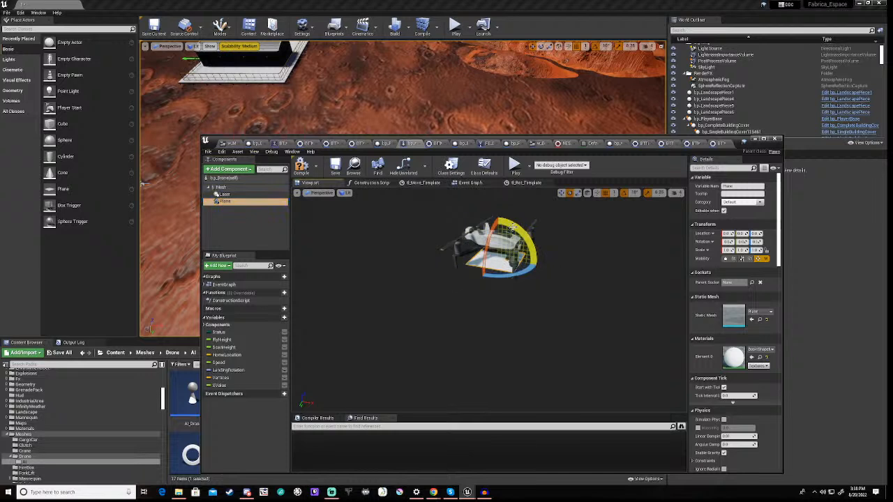
{"action": "key", "text": "w"}
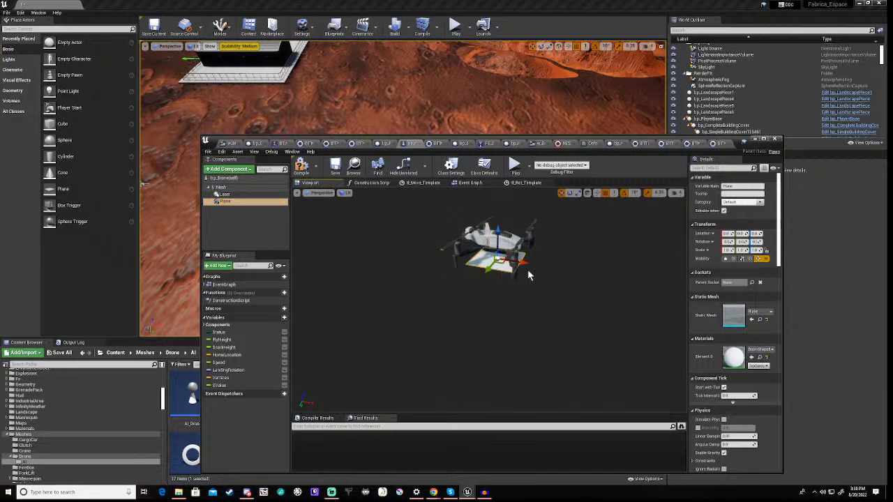
{"action": "left_click_drag", "start_coordinate": [526, 263], "coordinate": [556, 222]}
{"action": "mouse_move", "coordinate": [492, 276]}
{"action": "right_mouse_down"}
{"action": "mouse_move", "coordinate": [405, 286]}
{"action": "mouse_move", "coordinate": [496, 272]}
{"action": "right_mouse_up"}
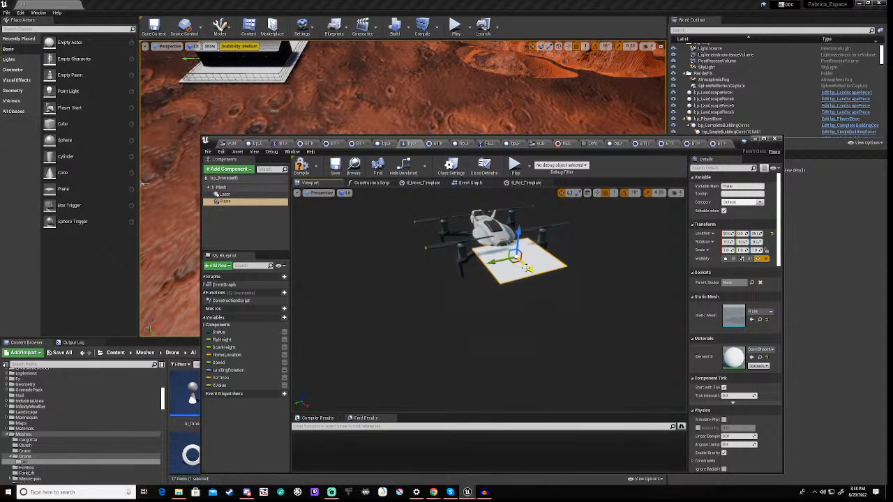
{"action": "left_click_drag", "start_coordinate": [530, 269], "coordinate": [532, 273]}
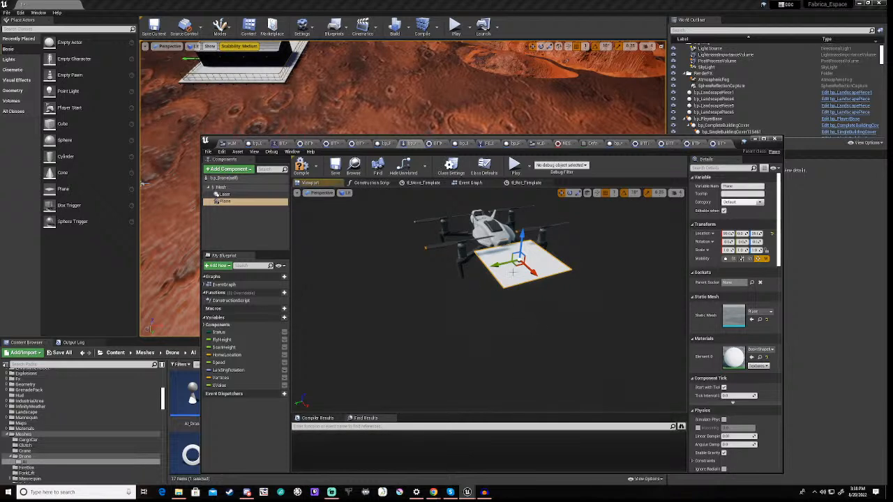
{"action": "left_click", "coordinate": [759, 314]}
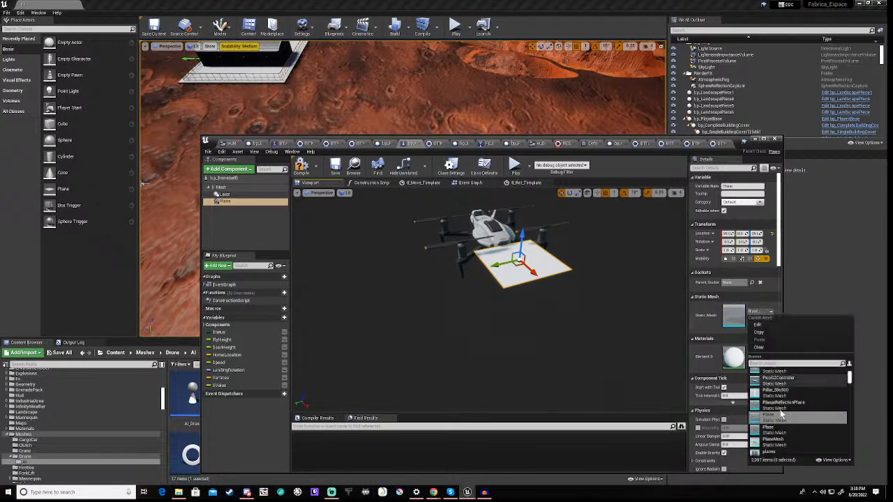
{"action": "scroll", "coordinate": [798, 424], "scroll_direction": "down", "scroll_amount": 1}
{"action": "mouse_move", "coordinate": [795, 420]}
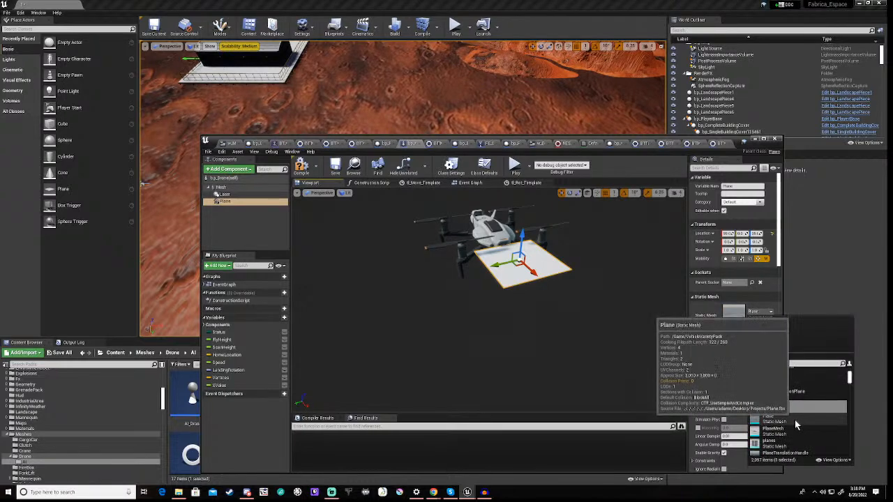
{"action": "type", "text": "smoke"}
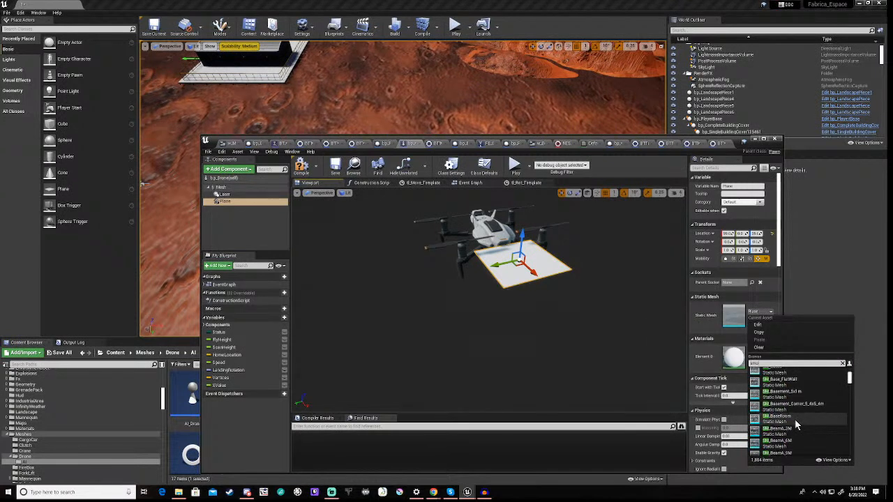
{"action": "type", "text": "k"}
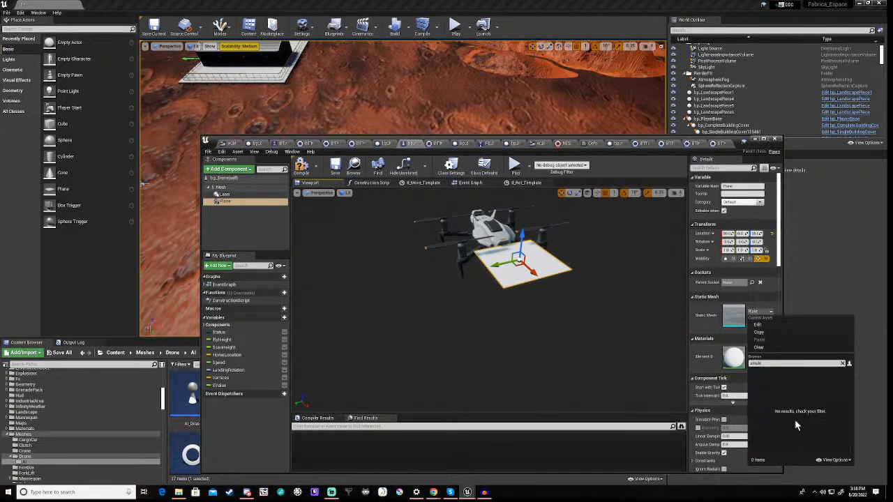
{"action": "key", "text": "BackSpace"}
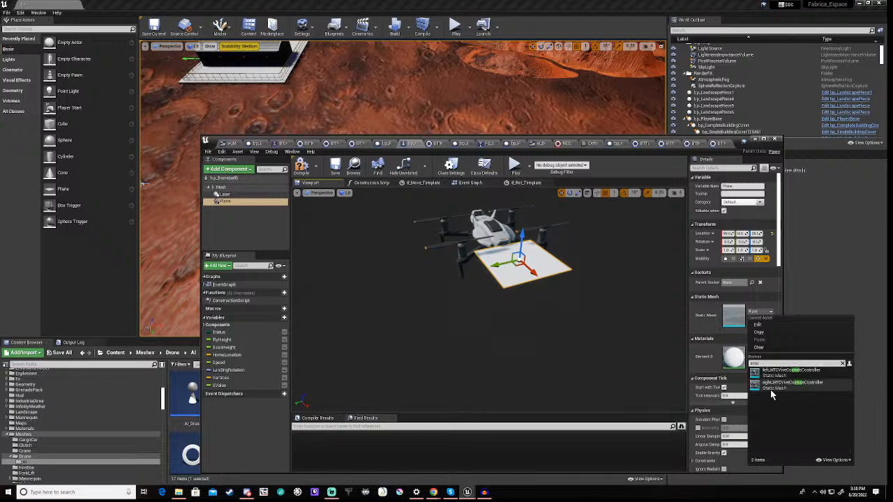
{"action": "key", "text": "BackSpace"}
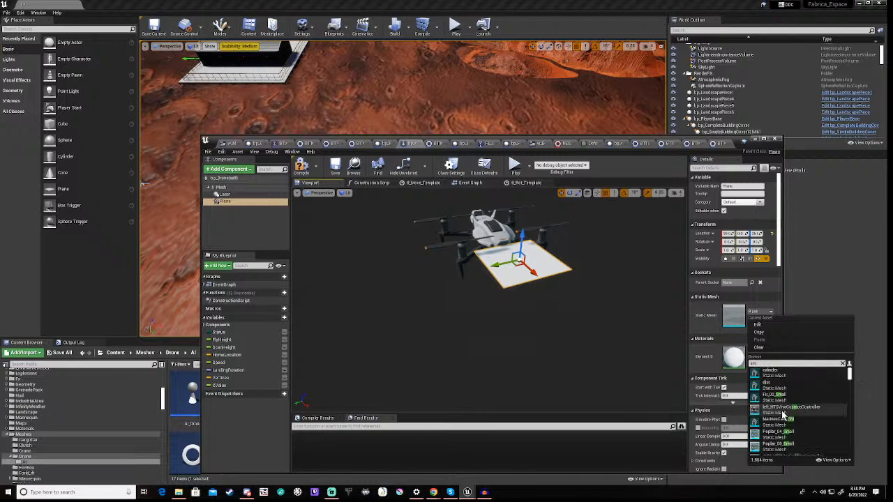
{"action": "left_click", "coordinate": [703, 363]}
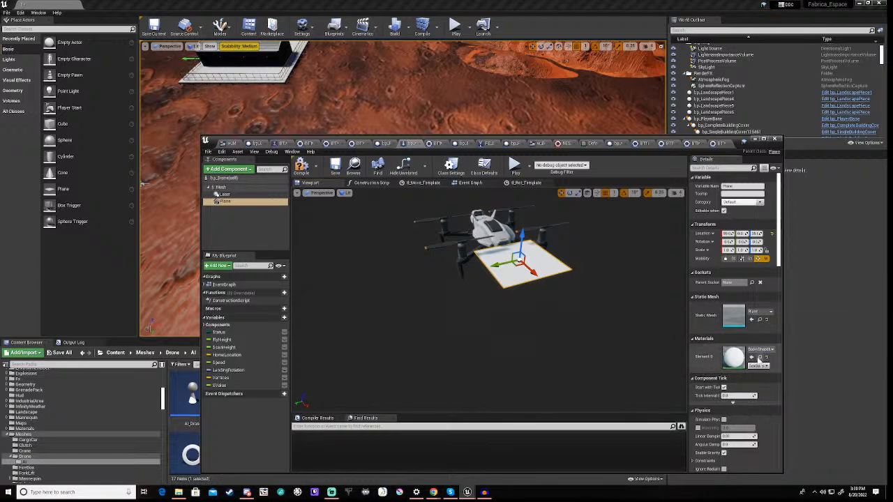
Search the materials for smoke and try Smoke4_M on the plane.
{"action": "left_click", "coordinate": [760, 350]}
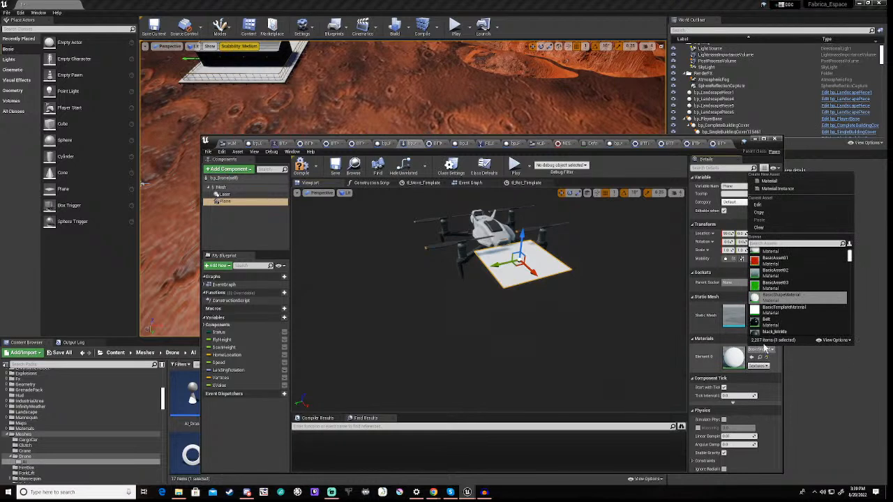
{"action": "type", "text": "smoke"}
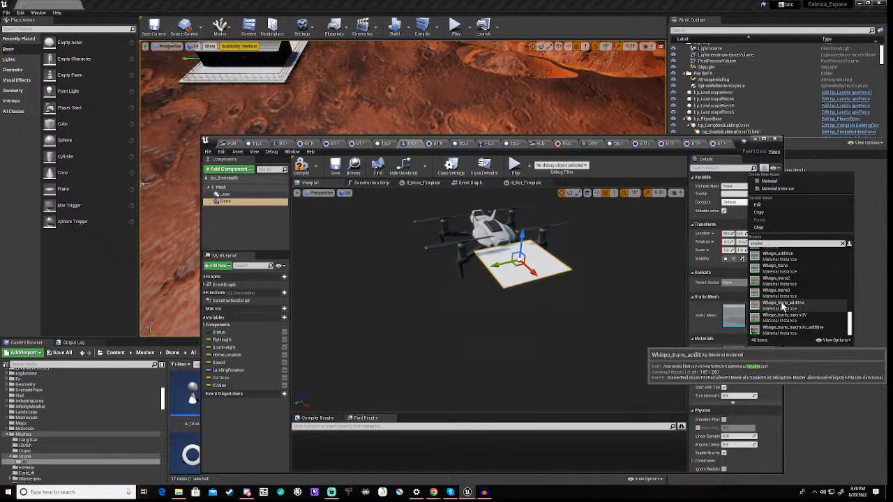
{"action": "scroll", "coordinate": [782, 305], "scroll_direction": "up", "scroll_amount": 3}
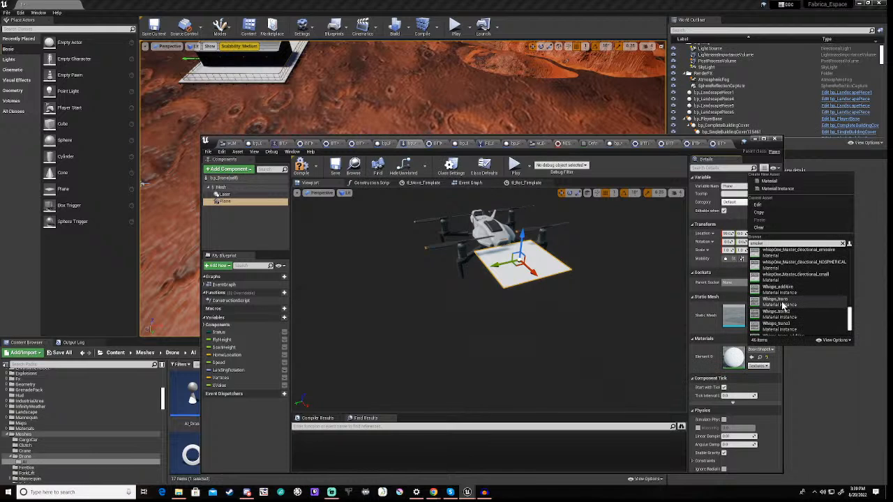
{"action": "scroll", "coordinate": [782, 306], "scroll_direction": "up", "scroll_amount": 5}
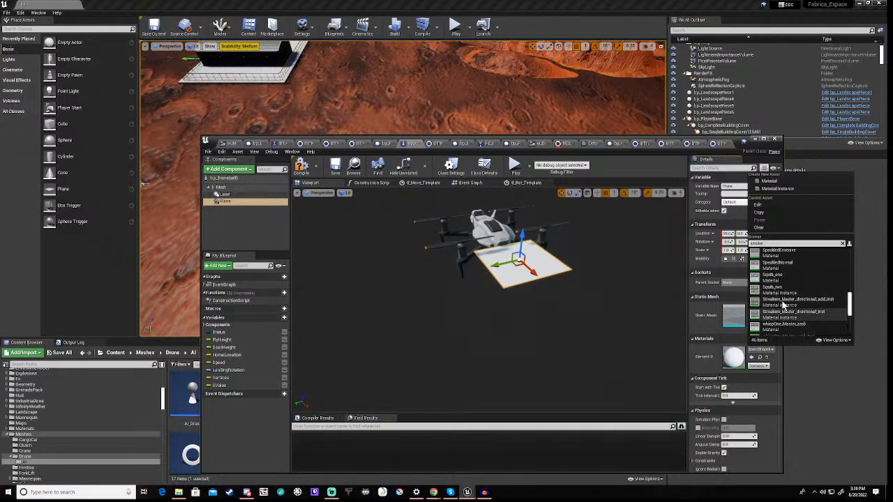
{"action": "scroll", "coordinate": [782, 299], "scroll_direction": "up", "scroll_amount": 2}
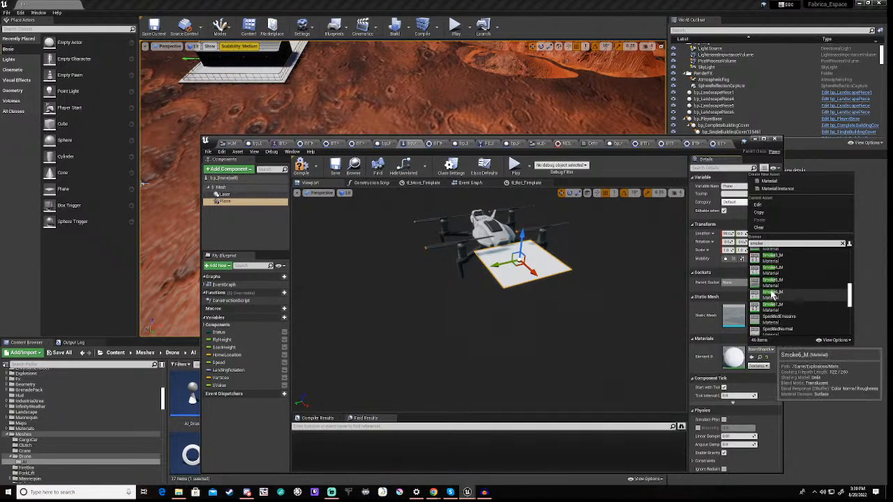
{"action": "left_click", "coordinate": [771, 271]}
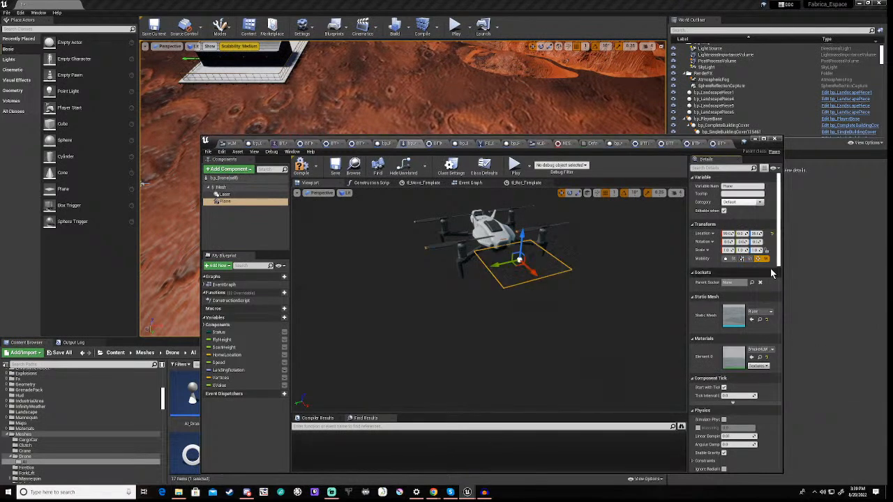
{"action": "scroll", "coordinate": [520, 258], "scroll_direction": "up", "scroll_amount": 5}
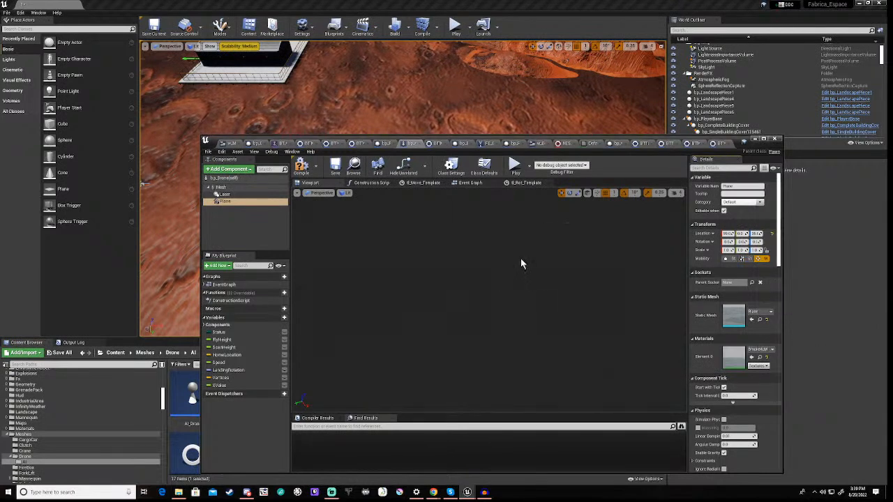
{"action": "scroll", "coordinate": [521, 258], "scroll_direction": "down", "scroll_amount": 3}
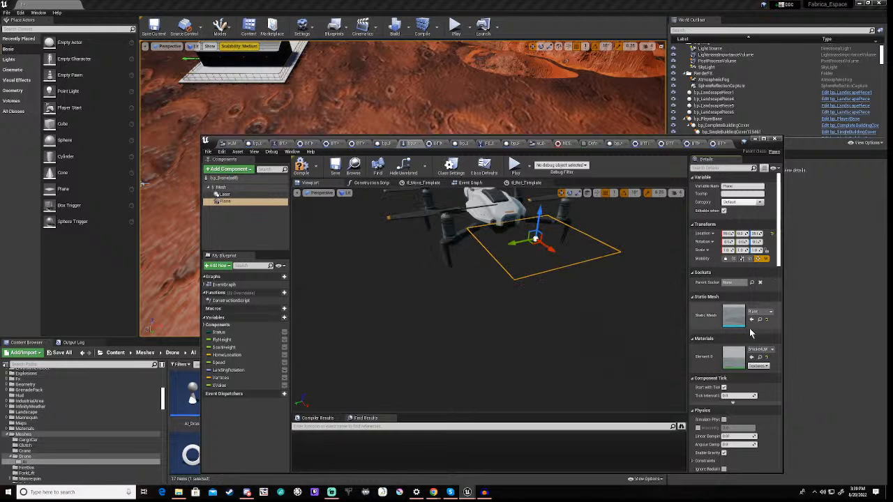
Set the plane's material to Smoke1_M and inspect it up close.
{"action": "left_click", "coordinate": [761, 350]}
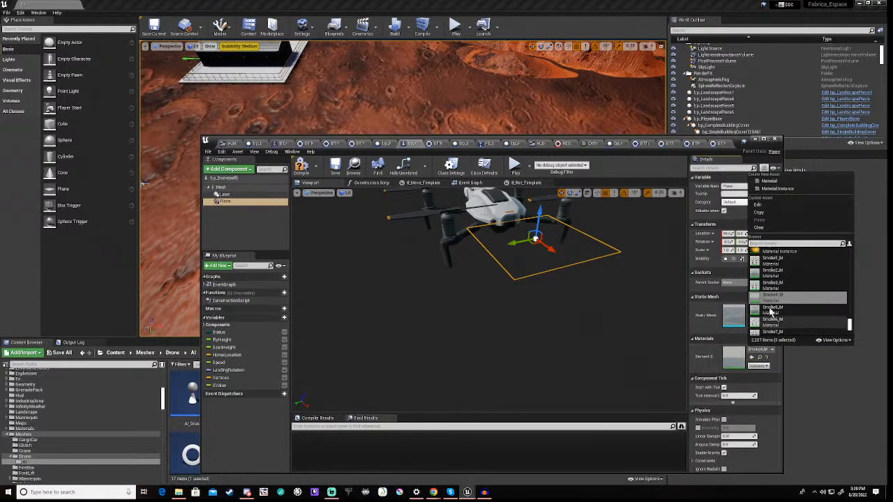
{"action": "left_click", "coordinate": [773, 261]}
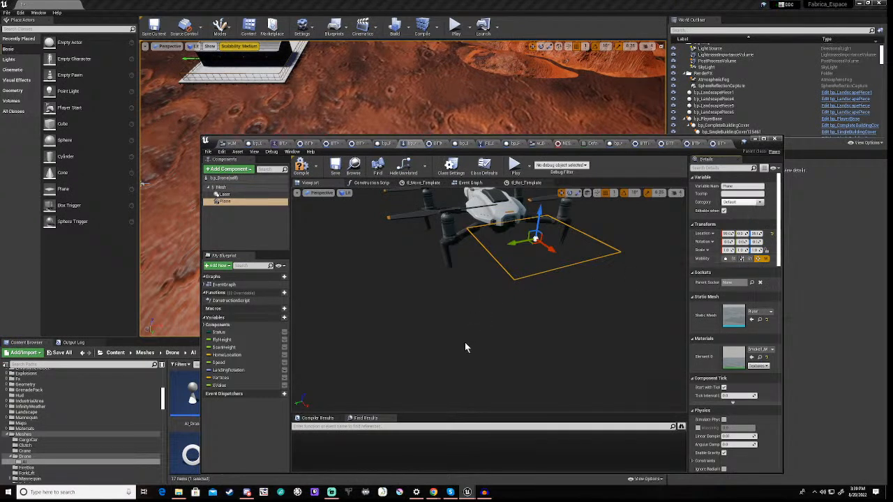
{"action": "right_click_drag", "start_coordinate": [465, 342], "coordinate": [491, 323]}
{"action": "key", "text": "w"}
{"action": "right_click_drag", "start_coordinate": [479, 344], "coordinate": [480, 321]}
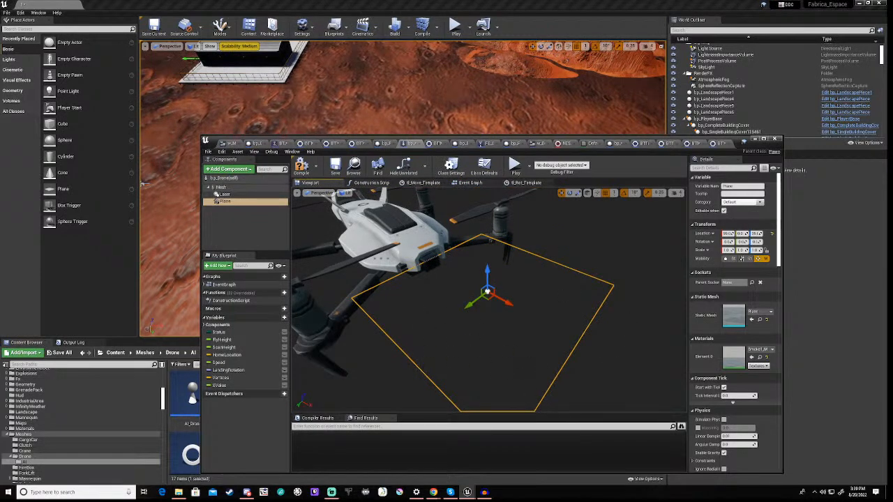
Try the SM_RoofFrame01 material instance on the plane in front of the drone.
{"action": "left_click", "coordinate": [760, 349]}
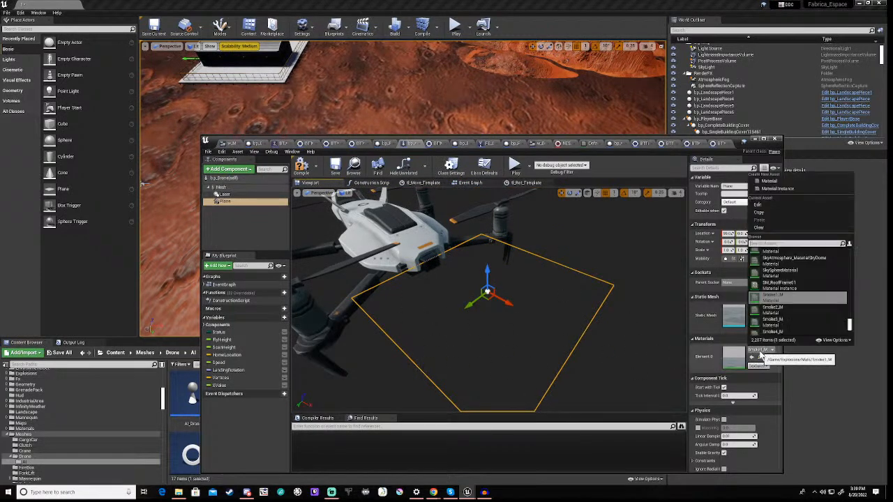
{"action": "left_click", "coordinate": [780, 289]}
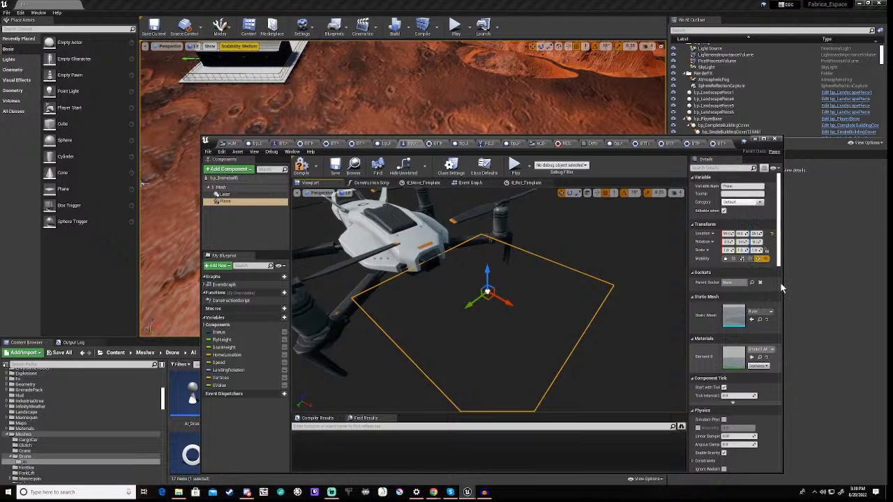
{"action": "left_click", "coordinate": [759, 354]}
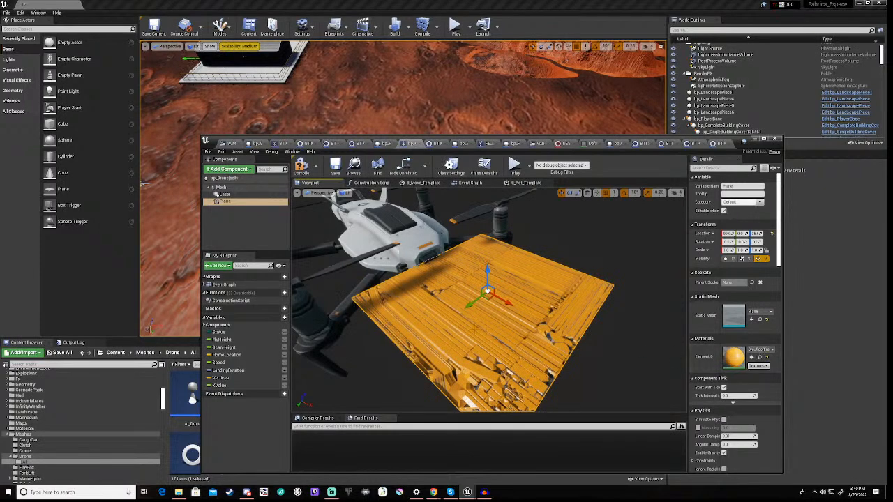
Try the SimpleWave material on the plane, followed by the SimpleRotation material.
{"action": "left_click", "coordinate": [762, 348]}
{"action": "scroll", "coordinate": [774, 300], "scroll_direction": "up", "scroll_amount": 2}
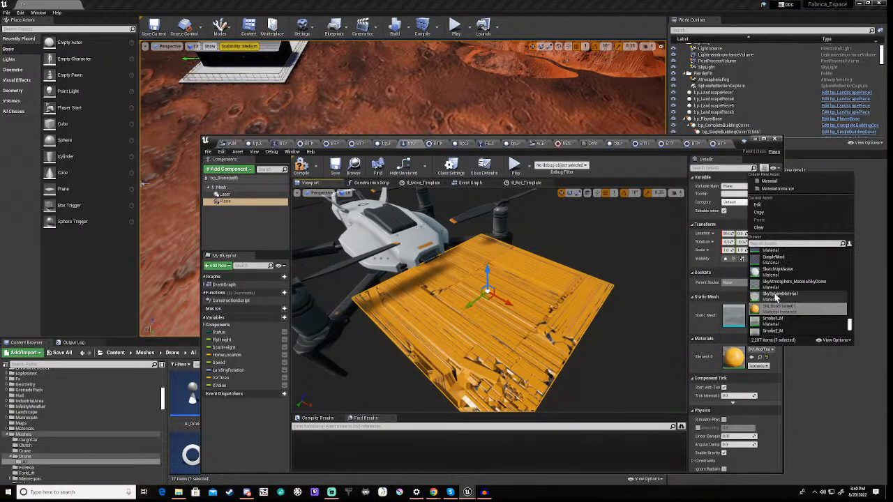
{"action": "scroll", "coordinate": [775, 298], "scroll_direction": "up", "scroll_amount": 1}
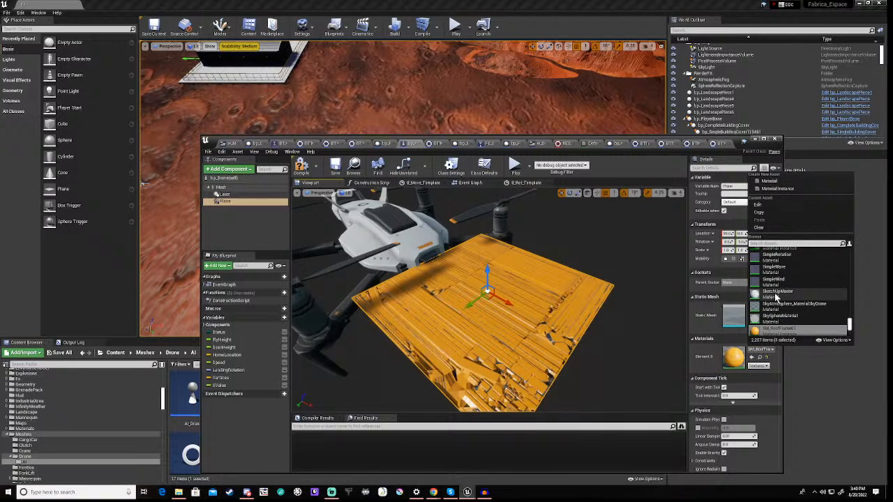
{"action": "scroll", "coordinate": [774, 296], "scroll_direction": "up", "scroll_amount": 1}
{"action": "left_click", "coordinate": [777, 282]}
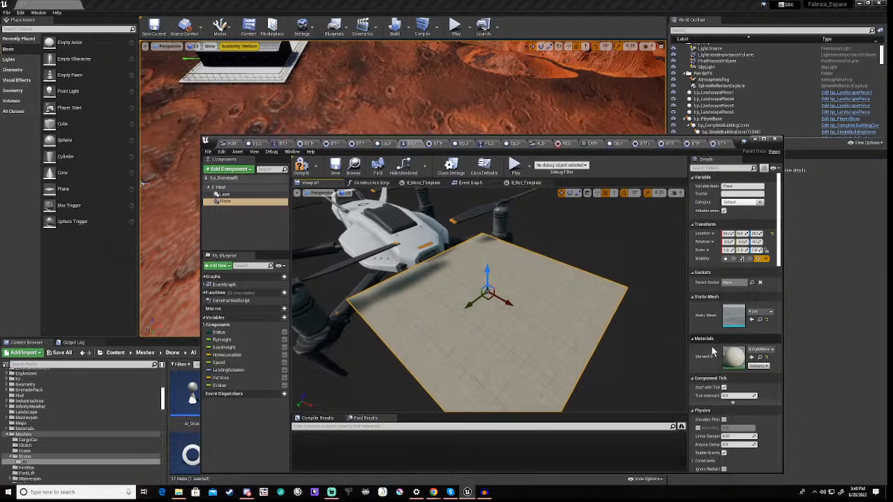
{"action": "left_click", "coordinate": [760, 349]}
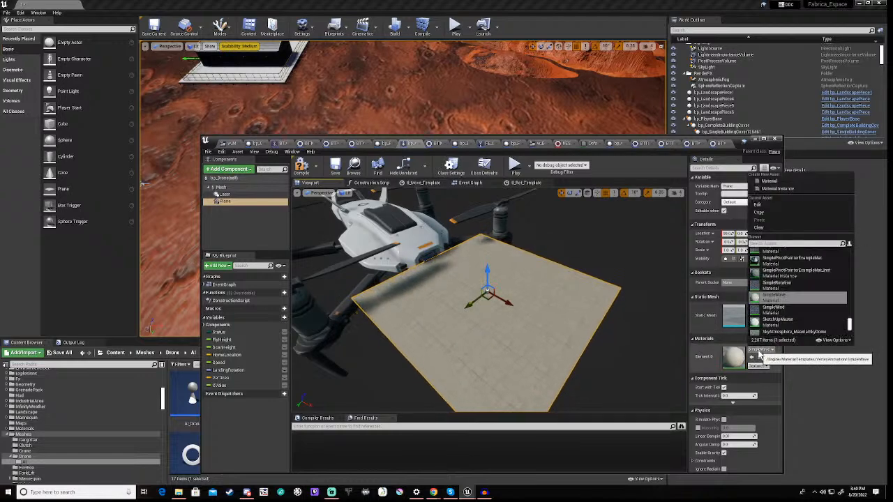
{"action": "left_click", "coordinate": [774, 283]}
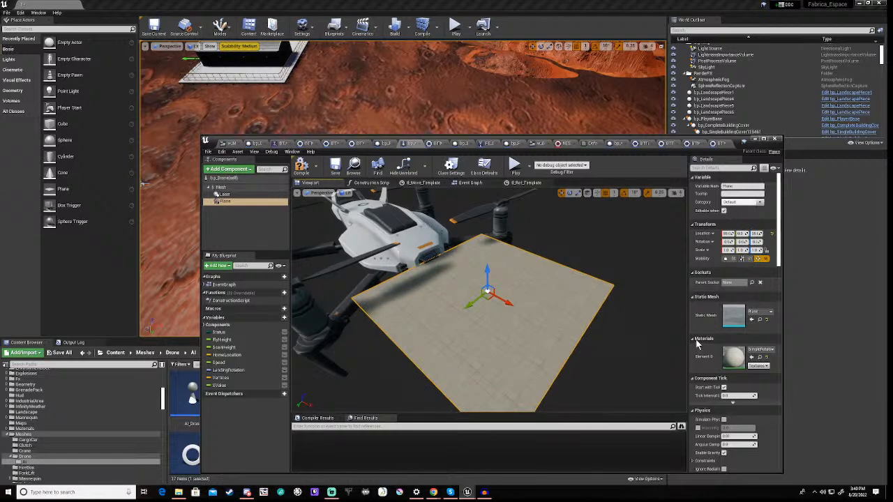
Set the plane's material to SimpleBulge and locate that material among the project's assets.
{"action": "left_click", "coordinate": [761, 349]}
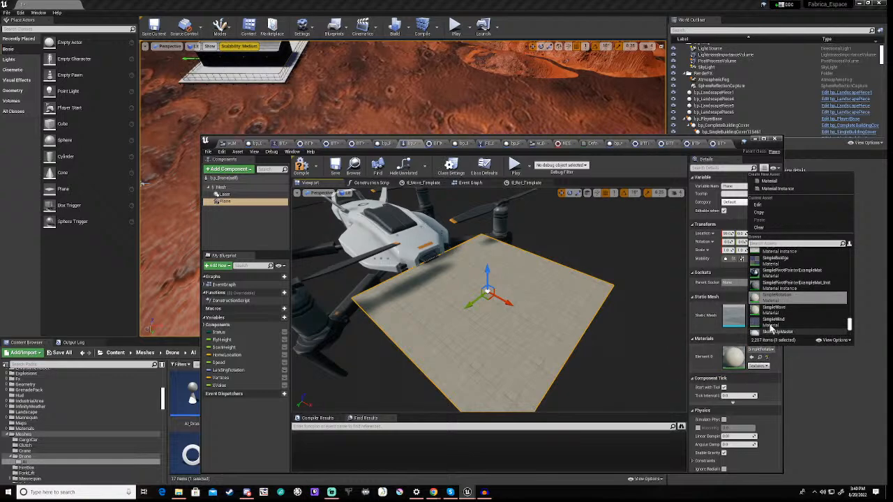
{"action": "scroll", "coordinate": [774, 289], "scroll_direction": "up", "scroll_amount": 1}
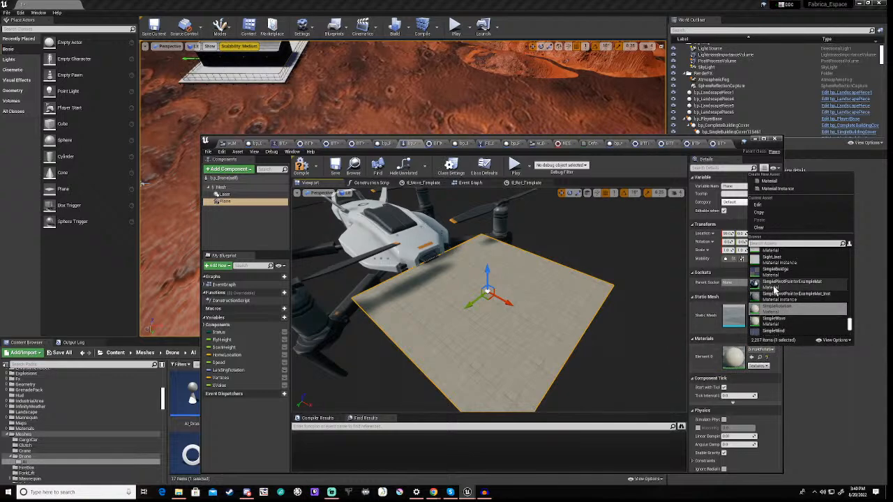
{"action": "scroll", "coordinate": [774, 290], "scroll_direction": "up", "scroll_amount": 1}
{"action": "left_click", "coordinate": [774, 285]}
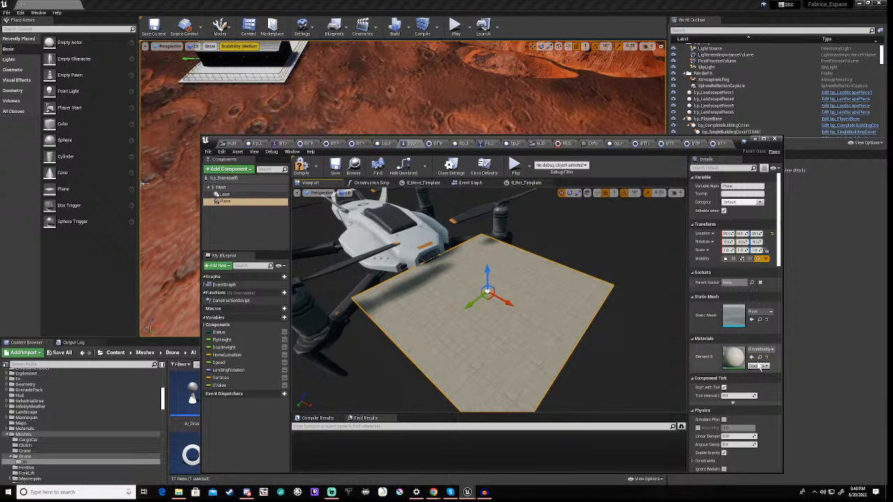
{"action": "left_click", "coordinate": [759, 359]}
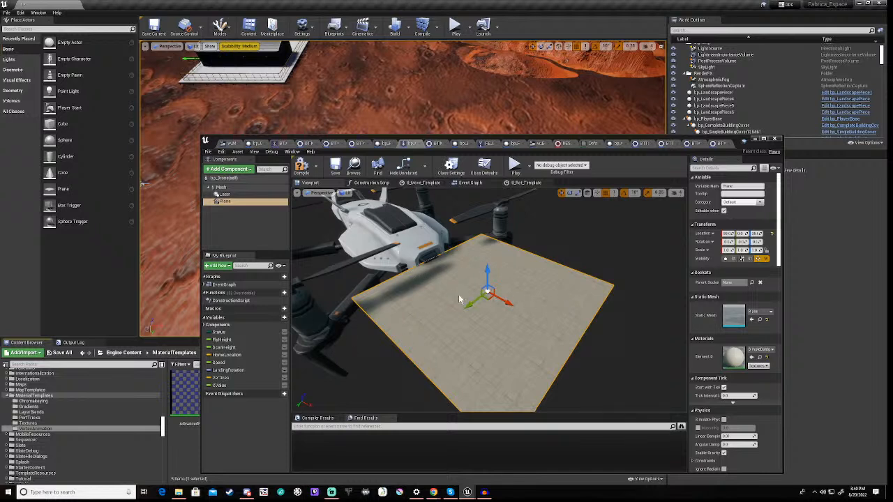
Try rotating the plane about its own centre, leaving no component selected at the end.
{"action": "left_click", "coordinate": [487, 268]}
{"action": "key", "text": "e"}
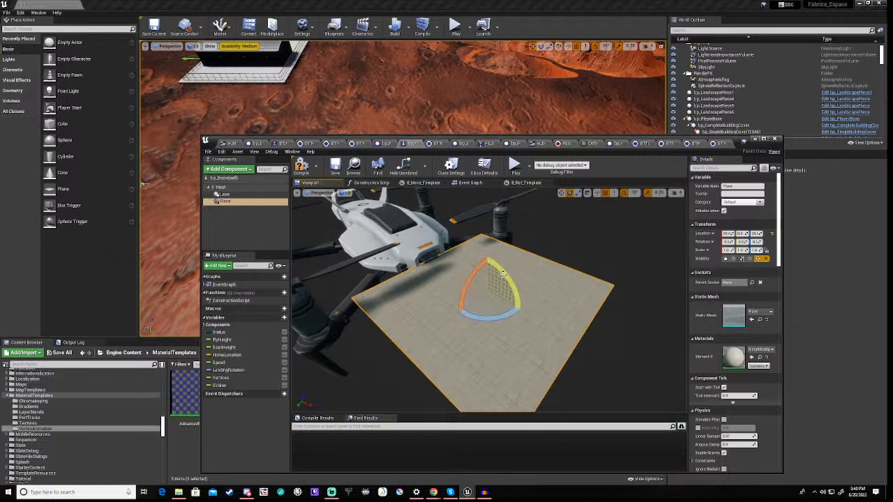
{"action": "left_click_drag", "start_coordinate": [503, 273], "coordinate": [504, 275]}
{"action": "mouse_move", "coordinate": [532, 318]}
{"action": "left_mouse_down"}
{"action": "mouse_move", "coordinate": [523, 333]}
{"action": "mouse_move", "coordinate": [532, 319]}
{"action": "left_mouse_up"}
{"action": "left_click", "coordinate": [223, 224]}
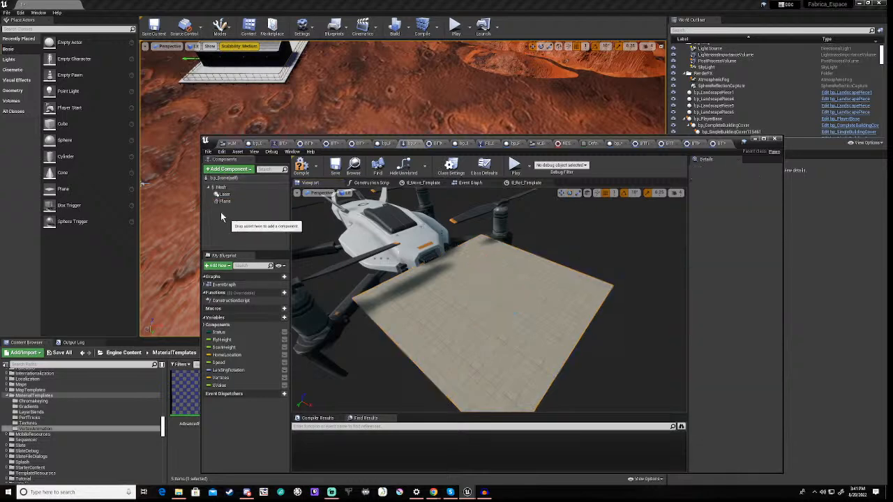
Add a Scene component to the drone and keep its default name.
{"action": "left_click", "coordinate": [218, 170]}
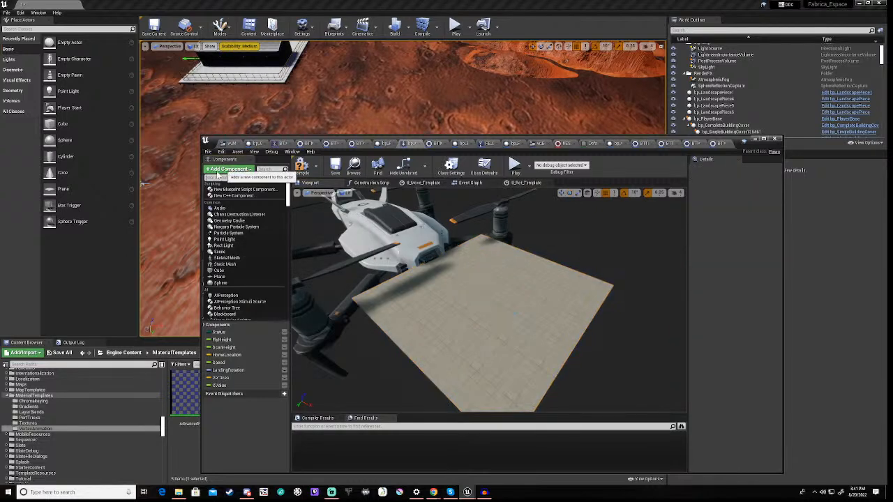
{"action": "left_click", "coordinate": [227, 251]}
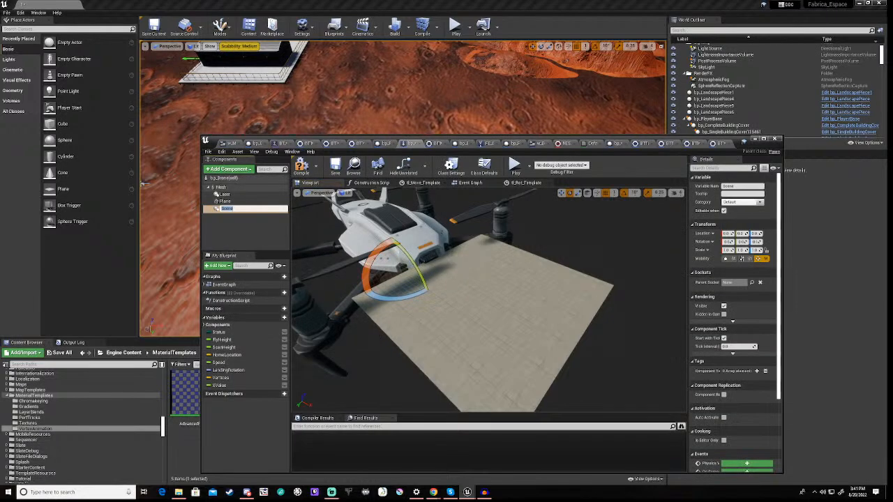
{"action": "key", "text": "Return"}
{"action": "left_click", "coordinate": [227, 230]}
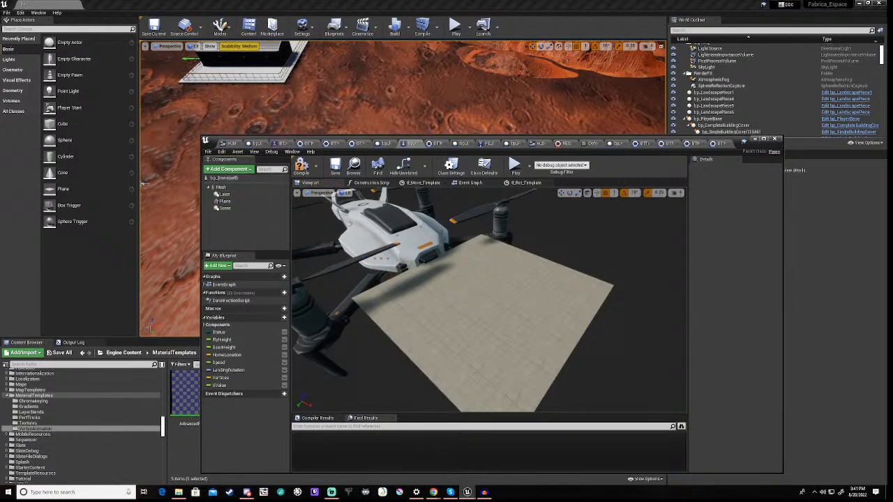
{"action": "mouse_move", "coordinate": [432, 300]}
{"action": "right_mouse_down"}
{"action": "mouse_move", "coordinate": [349, 300]}
{"action": "mouse_move", "coordinate": [433, 301]}
{"action": "right_mouse_up"}
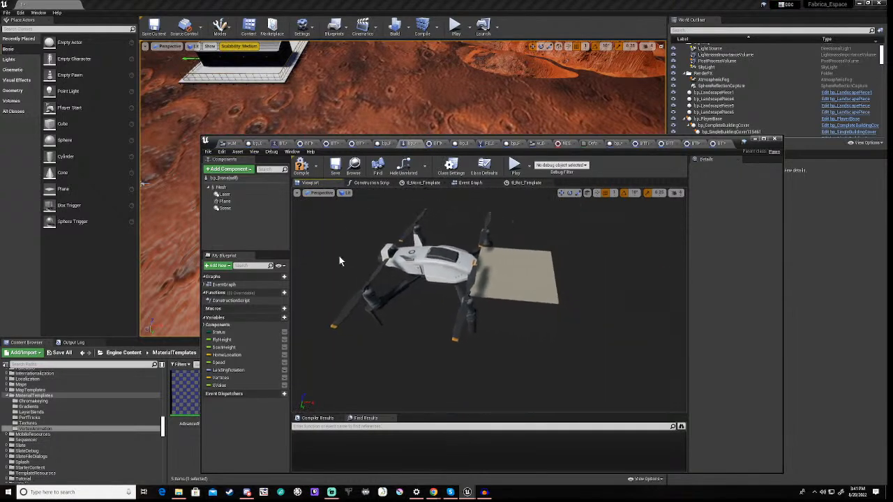
Move the Scene component to the drone's nose at the plane's near edge and parent the Plane to it.
{"action": "left_click", "coordinate": [227, 210]}
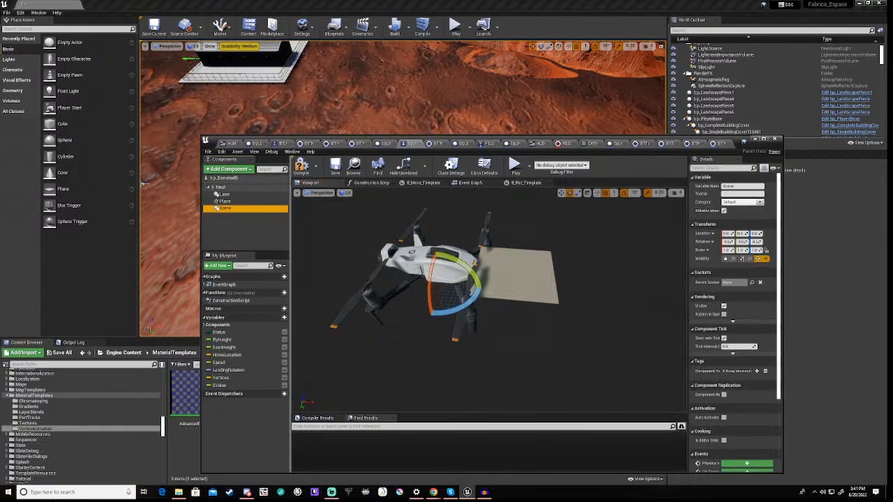
{"action": "left_click", "coordinate": [443, 312]}
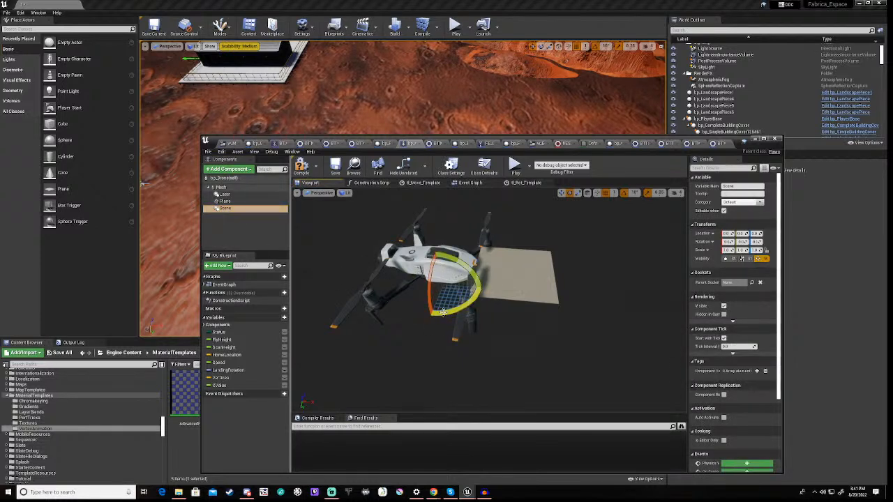
{"action": "key", "text": "w"}
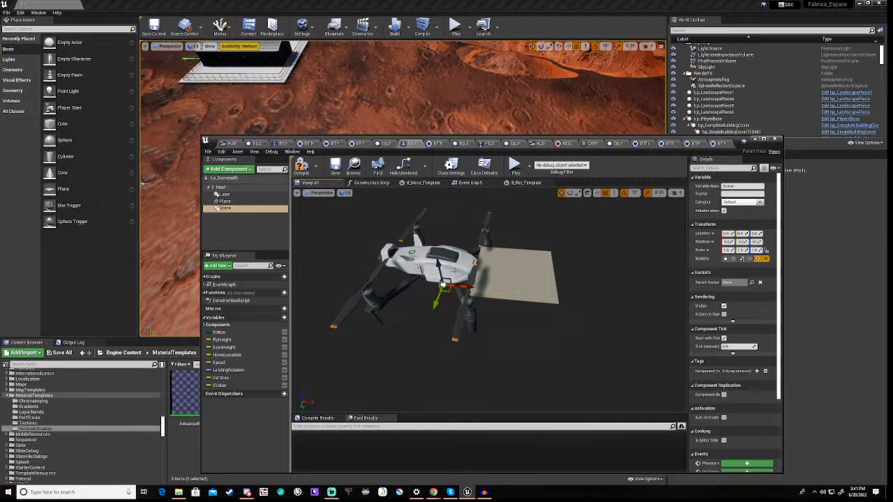
{"action": "left_click_drag", "start_coordinate": [469, 285], "coordinate": [472, 263]}
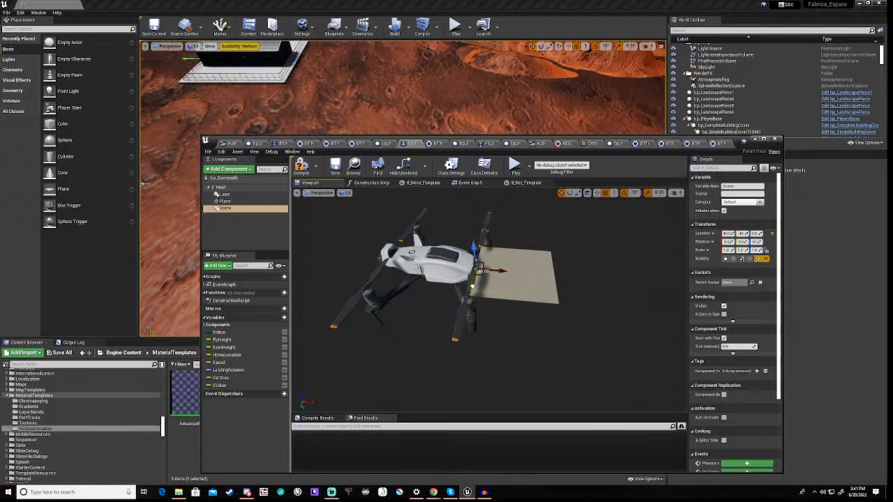
{"action": "left_click", "coordinate": [252, 229]}
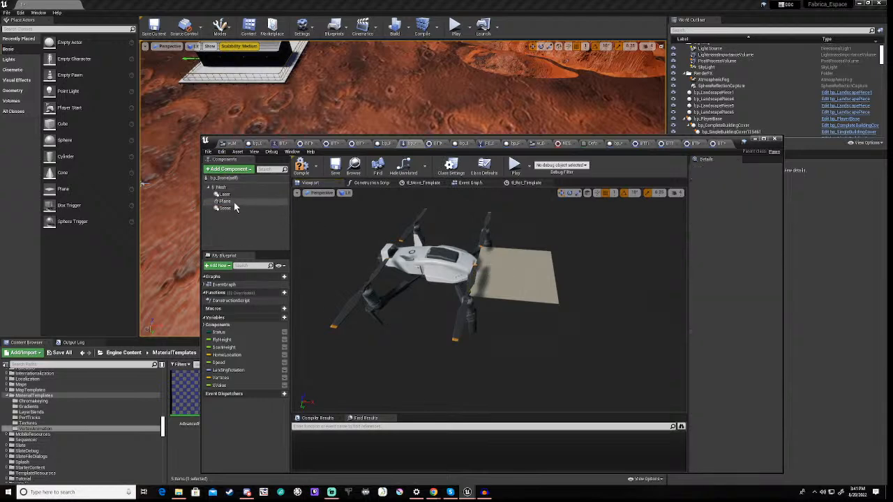
{"action": "left_click_drag", "start_coordinate": [235, 204], "coordinate": [224, 209]}
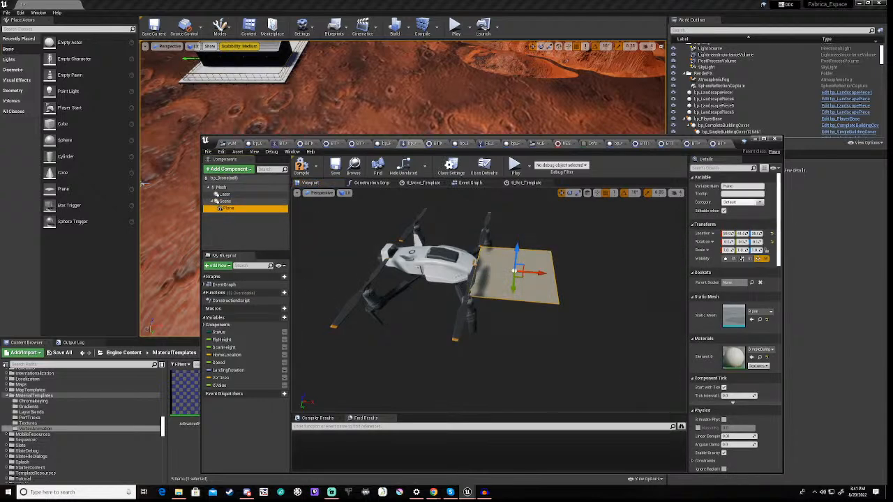
Try rotating the Scene component to swing the attached plane around the drone's nose.
{"action": "left_click", "coordinate": [226, 201]}
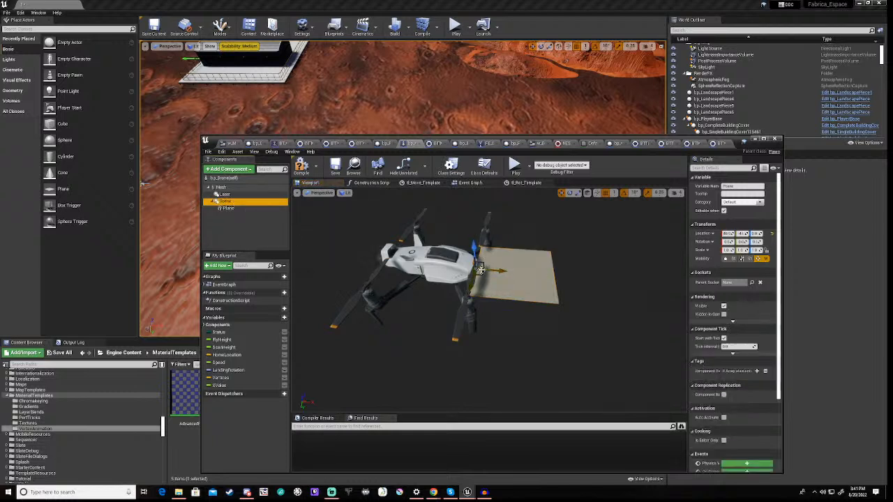
{"action": "left_click", "coordinate": [473, 245]}
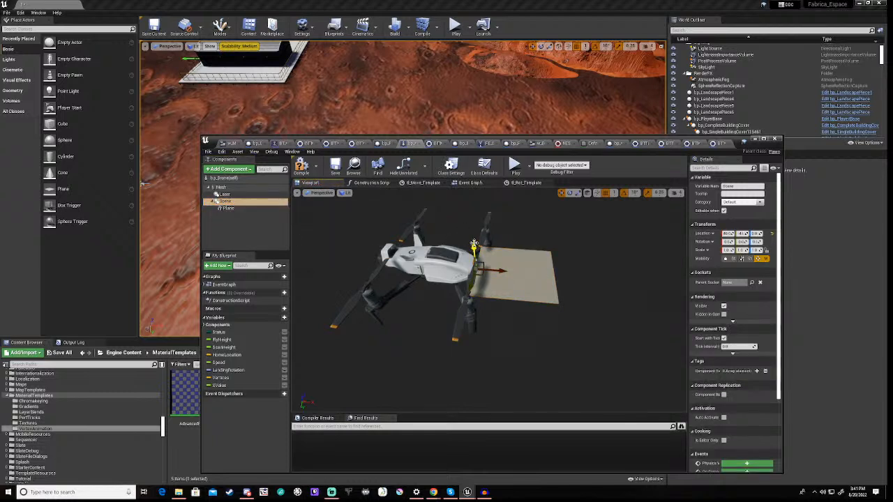
{"action": "key", "text": "e"}
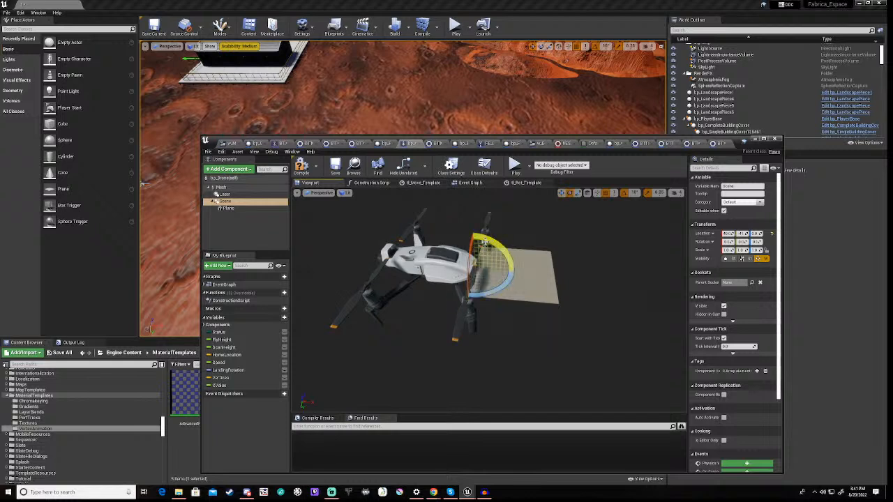
{"action": "mouse_move", "coordinate": [487, 241]}
{"action": "left_mouse_down"}
{"action": "mouse_move", "coordinate": [535, 291]}
{"action": "mouse_move", "coordinate": [492, 246]}
{"action": "left_mouse_up"}
{"action": "left_click", "coordinate": [225, 232]}
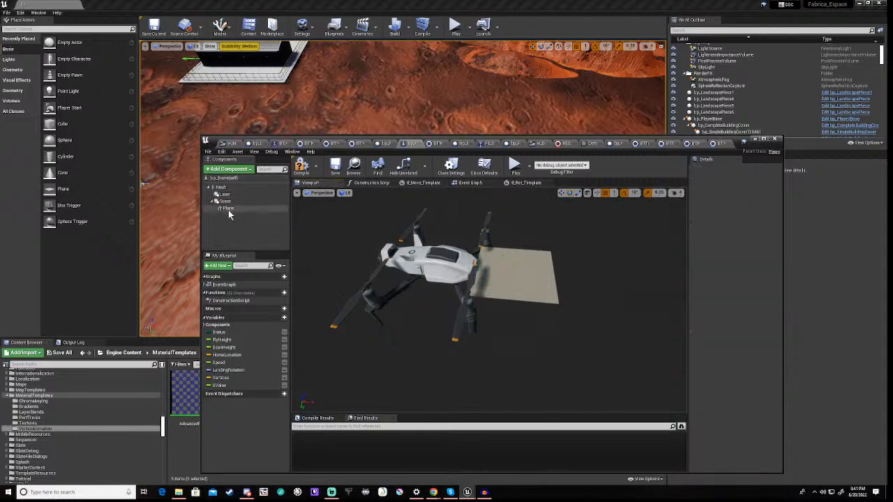
Delete the Scene component and the Plane component from the drone.
{"action": "left_click", "coordinate": [228, 202]}
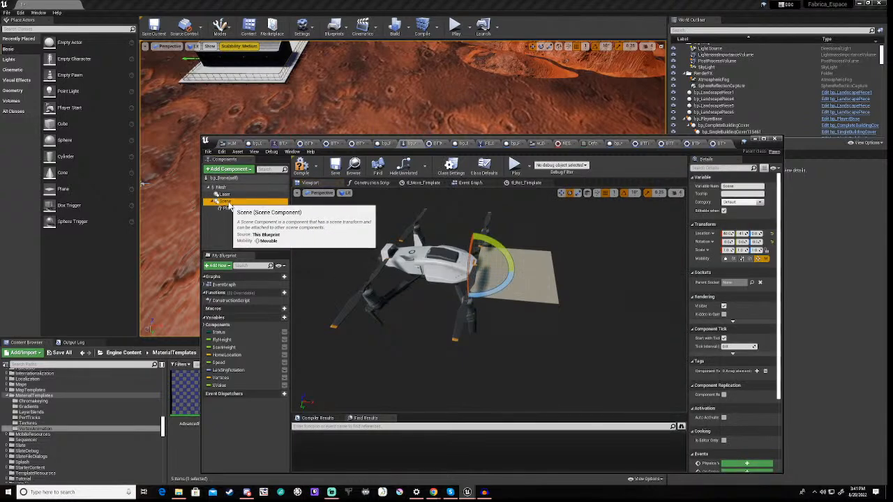
{"action": "key", "text": "Delete"}
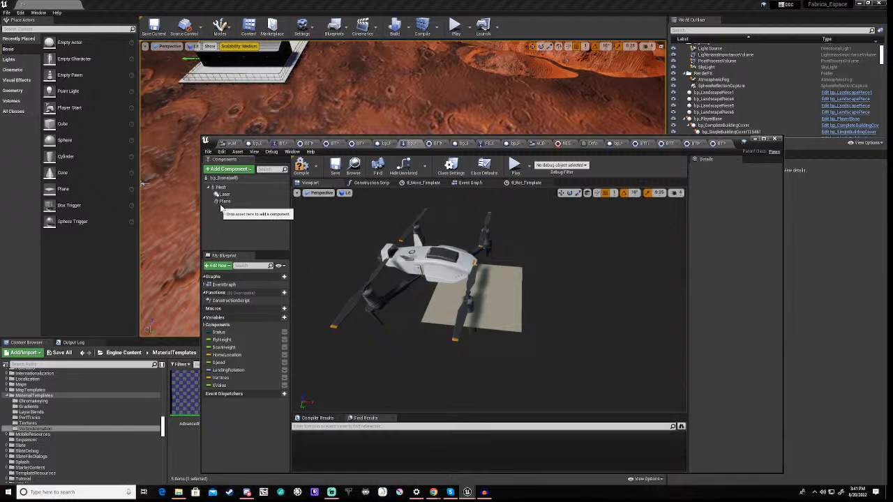
{"action": "left_click", "coordinate": [224, 202]}
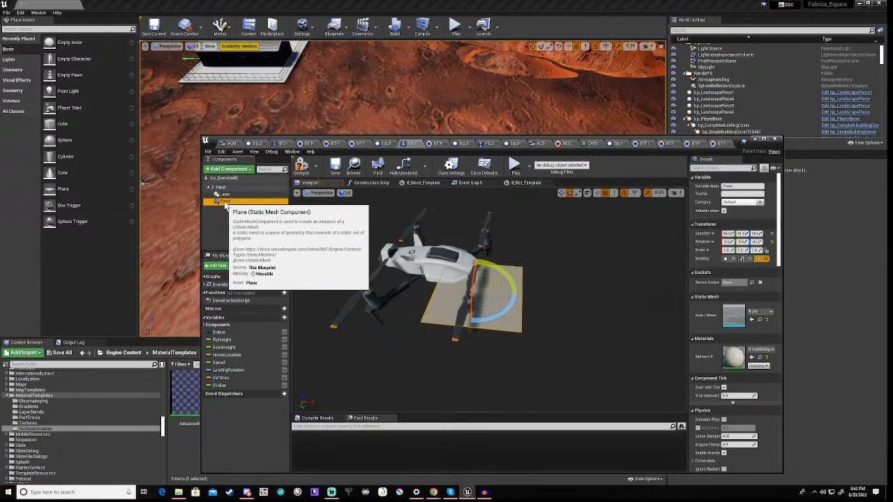
{"action": "key", "text": "Delete"}
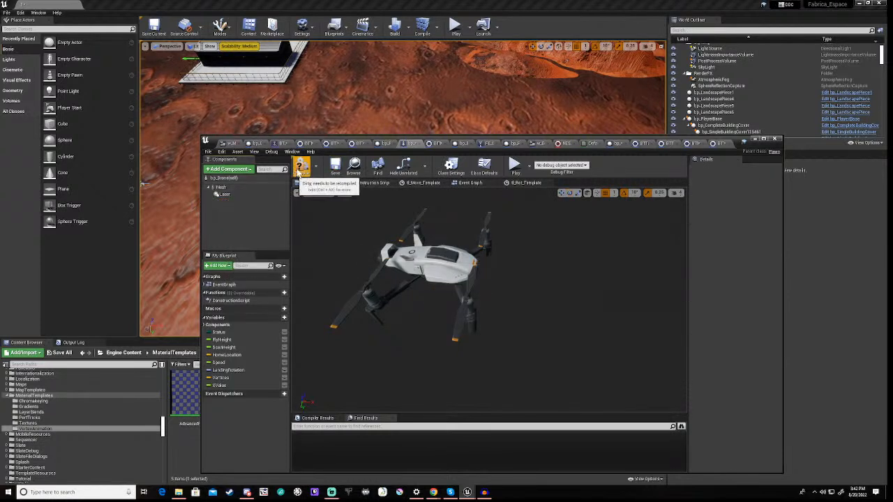
Open bp_Drone's Event Graph and examine its event node chains.
{"action": "left_click", "coordinate": [469, 183]}
{"action": "scroll", "coordinate": [480, 251], "scroll_direction": "down", "scroll_amount": 6}
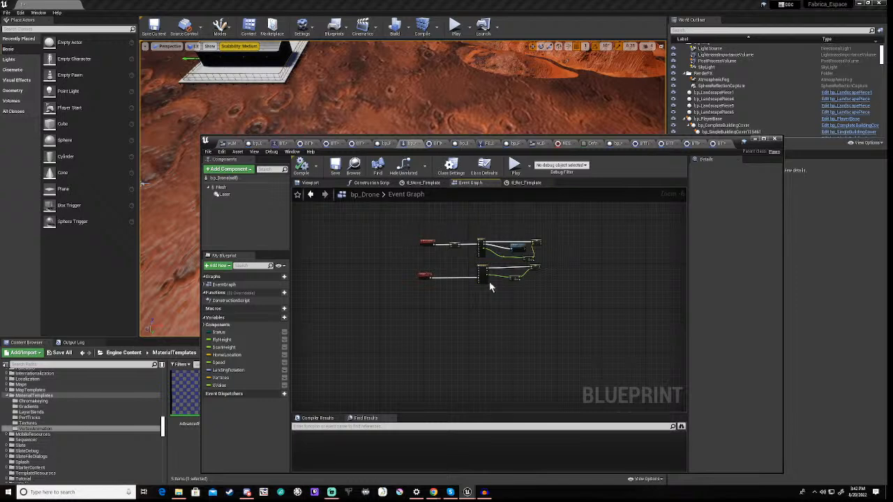
{"action": "scroll", "coordinate": [551, 241], "scroll_direction": "down", "scroll_amount": 3}
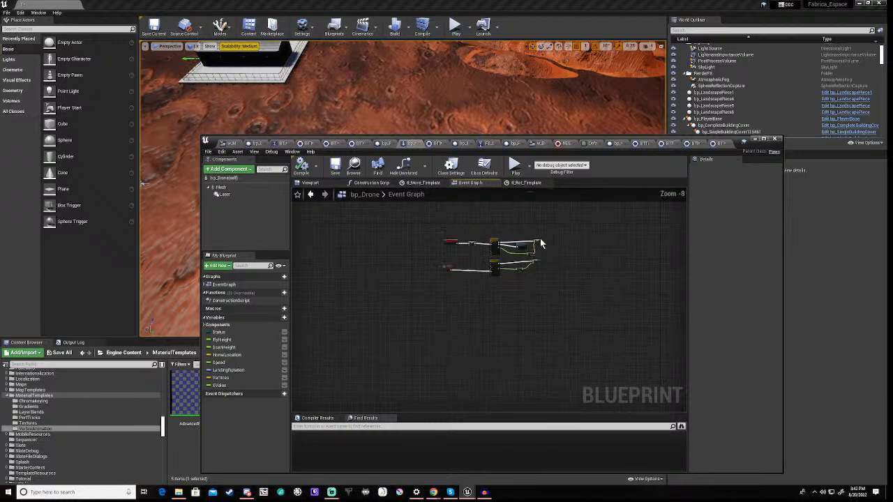
{"action": "right_click_drag", "start_coordinate": [562, 235], "coordinate": [468, 371]}
{"action": "scroll", "coordinate": [492, 279], "scroll_direction": "up", "scroll_amount": 5}
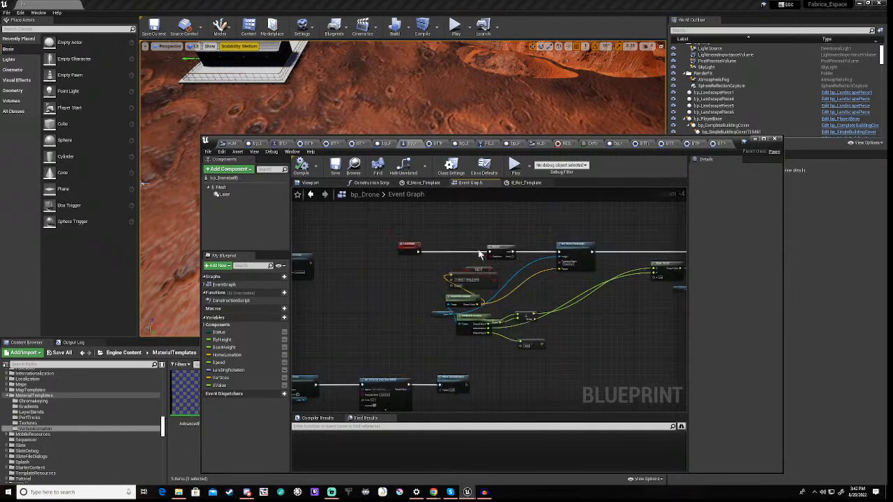
Examine the laser event chain from its Branch node through both Set Vector Parameter nodes and their location inputs.
{"action": "right_click_drag", "start_coordinate": [606, 322], "coordinate": [512, 371]}
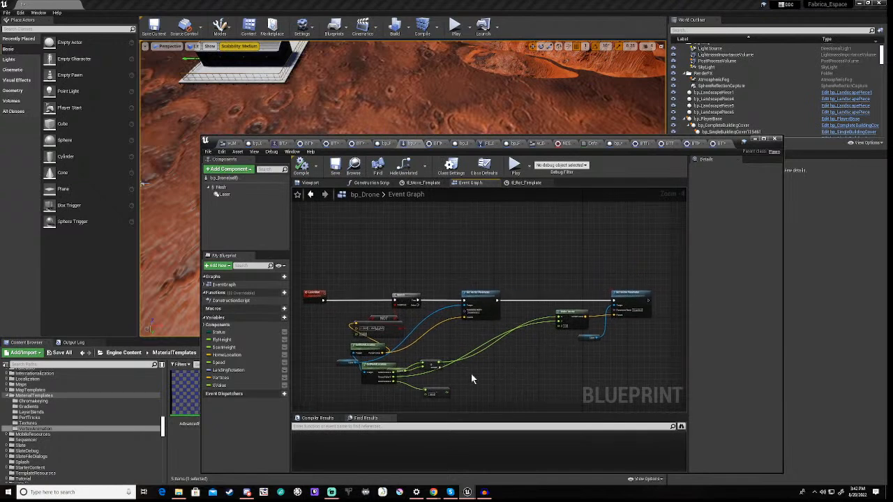
{"action": "scroll", "coordinate": [471, 373], "scroll_direction": "up", "scroll_amount": 1}
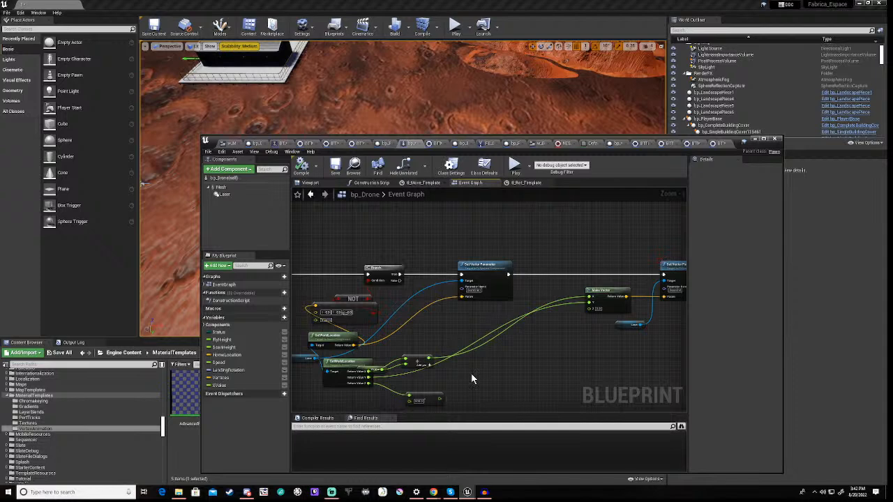
{"action": "scroll", "coordinate": [471, 379], "scroll_direction": "down", "scroll_amount": 2}
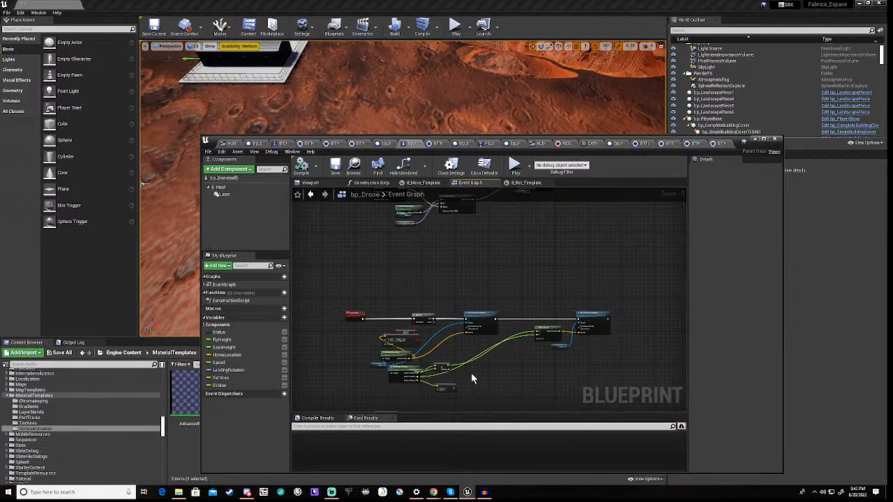
{"action": "right_click_drag", "start_coordinate": [471, 379], "coordinate": [493, 311]}
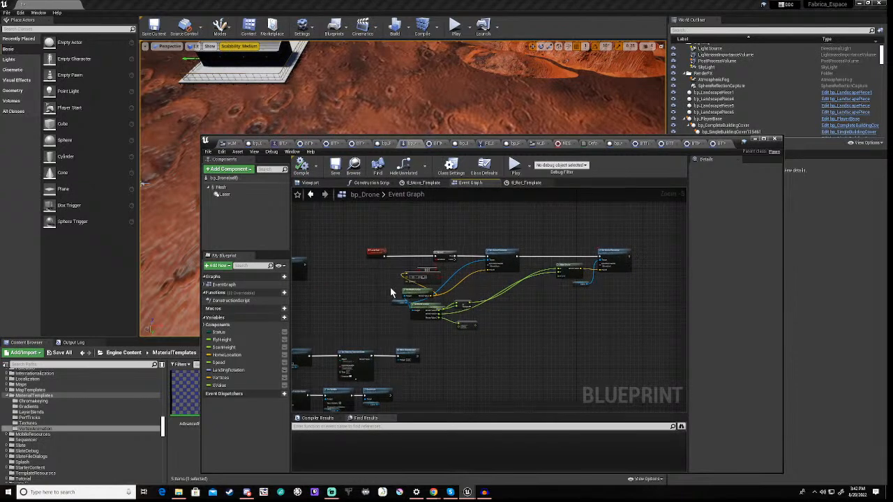
{"action": "scroll", "coordinate": [392, 281], "scroll_direction": "up", "scroll_amount": 1}
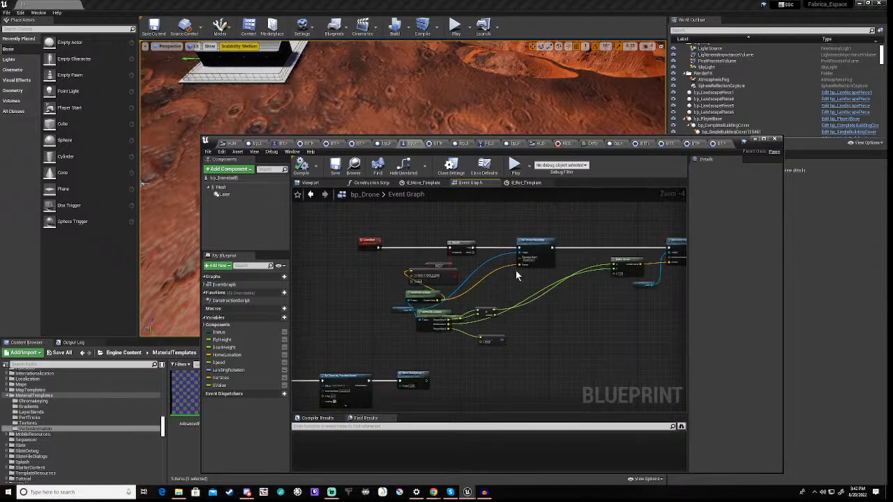
{"action": "scroll", "coordinate": [516, 271], "scroll_direction": "up", "scroll_amount": 1}
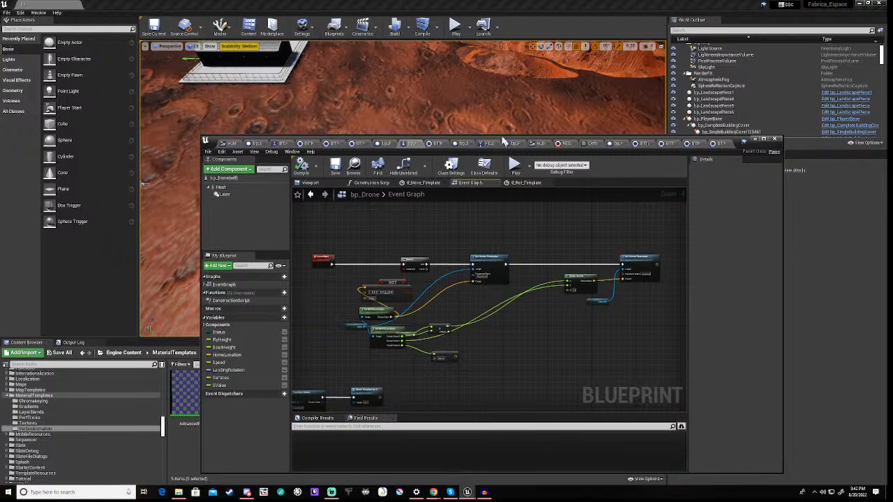
Uncover the level viewport, run the game to observe the drone's laser beam in flight, and stop the simulation.
{"action": "left_click_drag", "start_coordinate": [502, 142], "coordinate": [477, 359]}
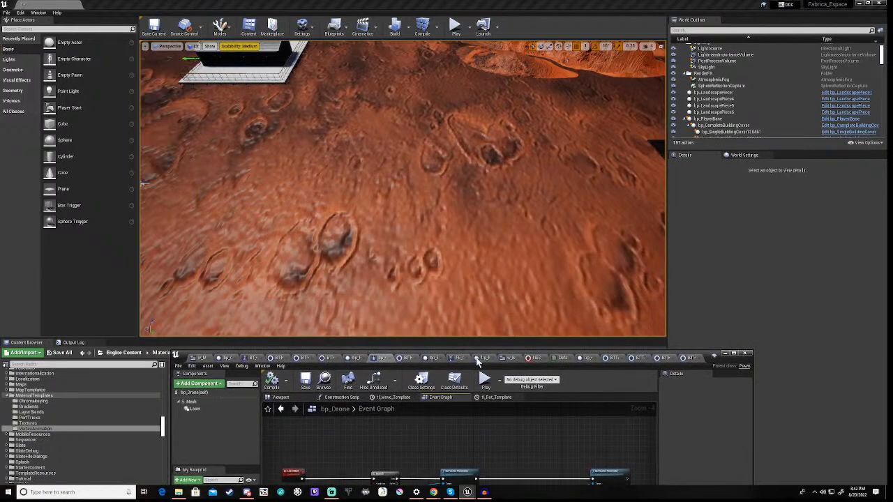
{"action": "left_click", "coordinate": [490, 388]}
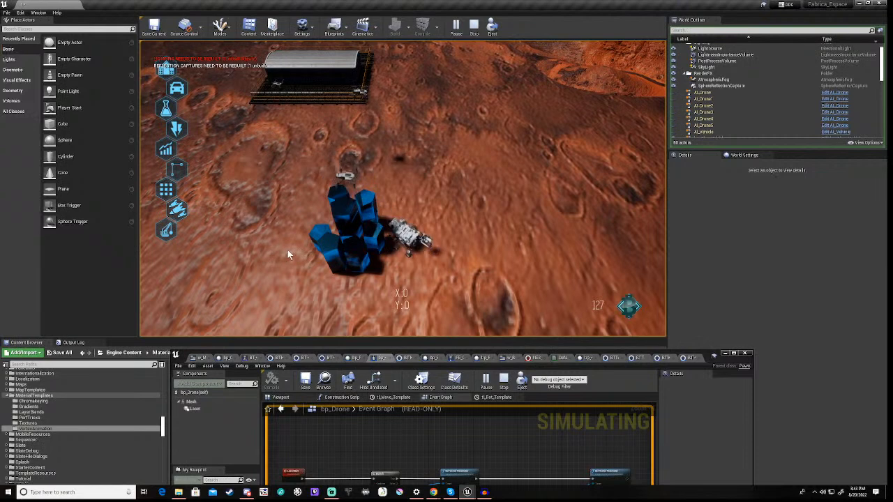
{"action": "scroll", "coordinate": [345, 162], "scroll_direction": "up", "scroll_amount": 4}
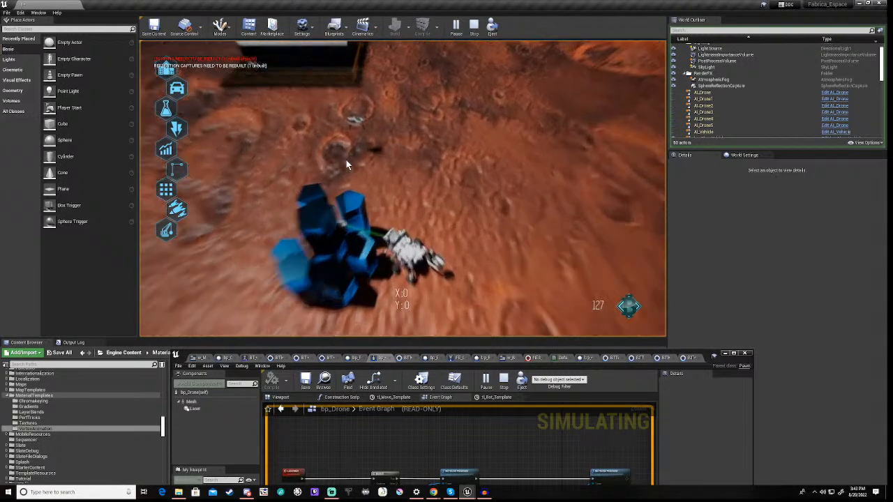
{"action": "key", "text": "w"}
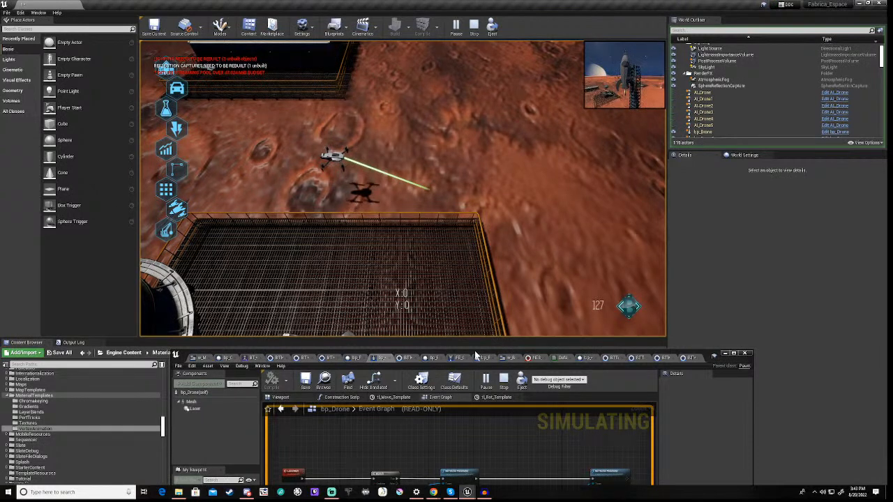
{"action": "left_click_drag", "start_coordinate": [474, 350], "coordinate": [484, 233]}
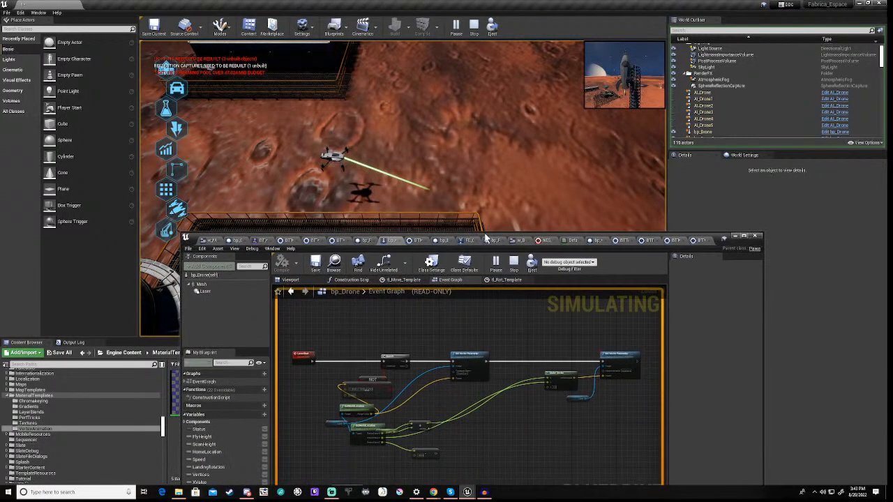
{"action": "left_click", "coordinate": [513, 263]}
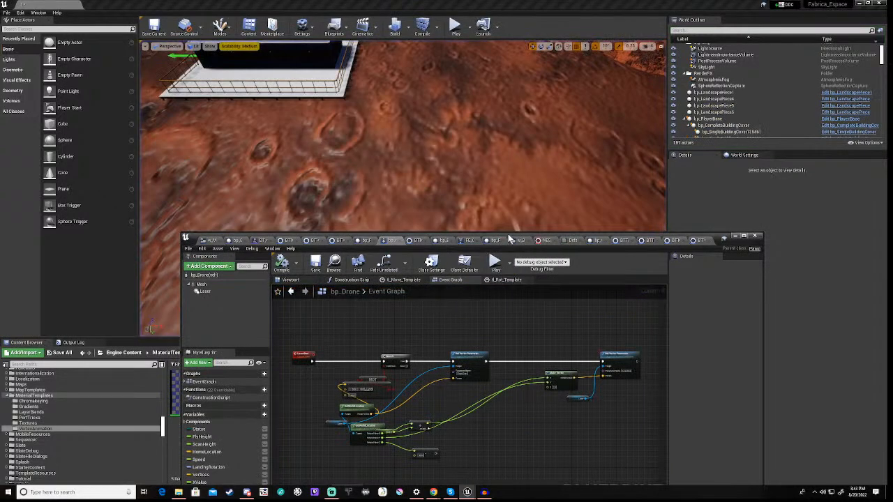
Shift the XValue variable node away from the overlapping GetWorldLocation node in the laser event chain.
{"action": "left_click_drag", "start_coordinate": [509, 235], "coordinate": [533, 109]}
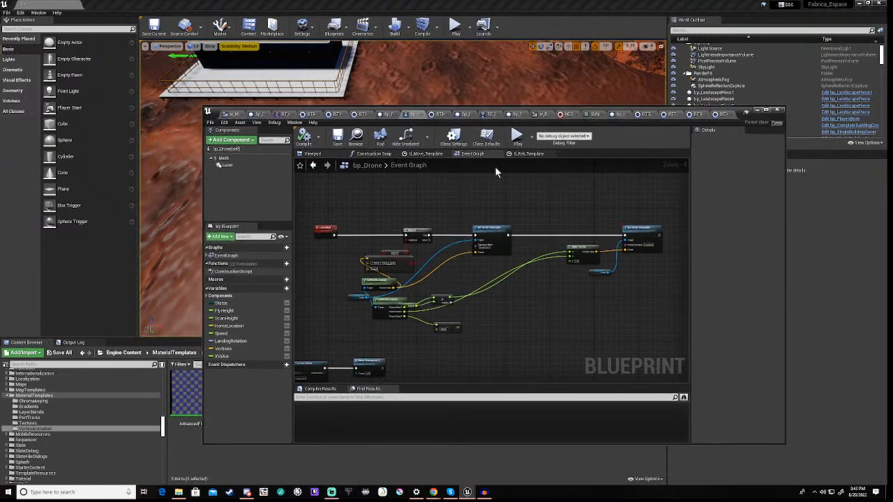
{"action": "scroll", "coordinate": [414, 334], "scroll_direction": "up", "scroll_amount": 4}
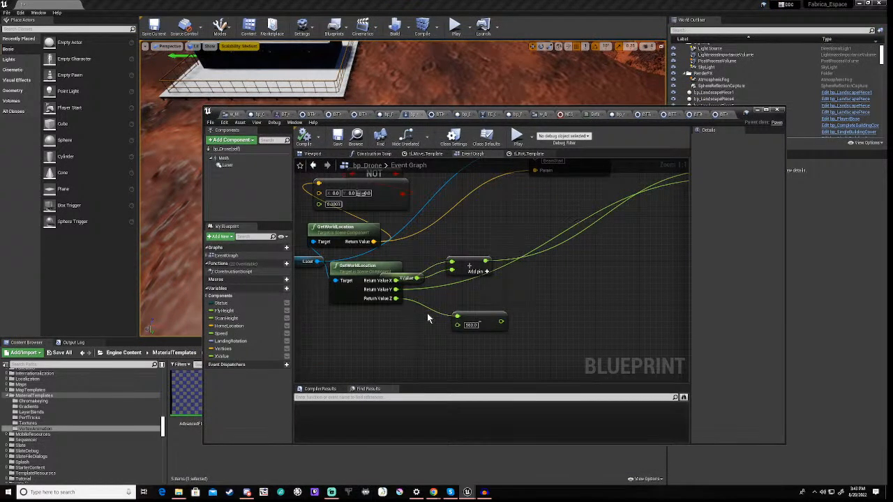
{"action": "scroll", "coordinate": [440, 283], "scroll_direction": "down", "scroll_amount": 2}
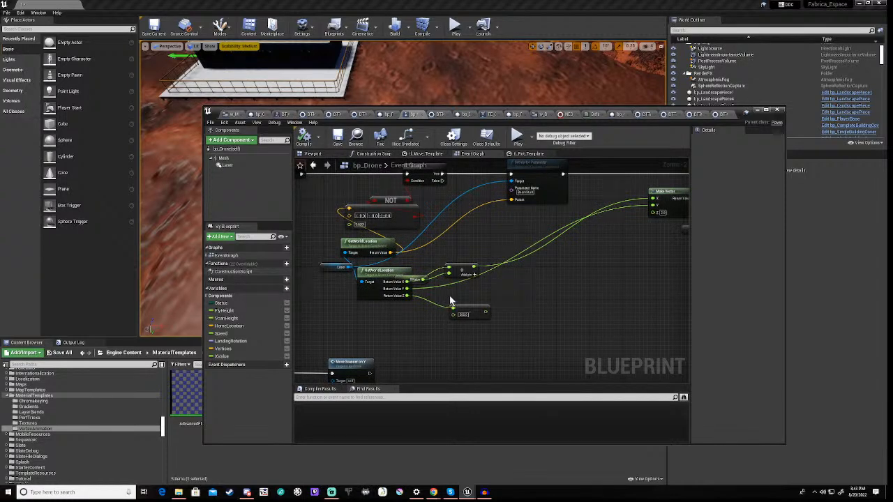
{"action": "scroll", "coordinate": [450, 296], "scroll_direction": "up", "scroll_amount": 1}
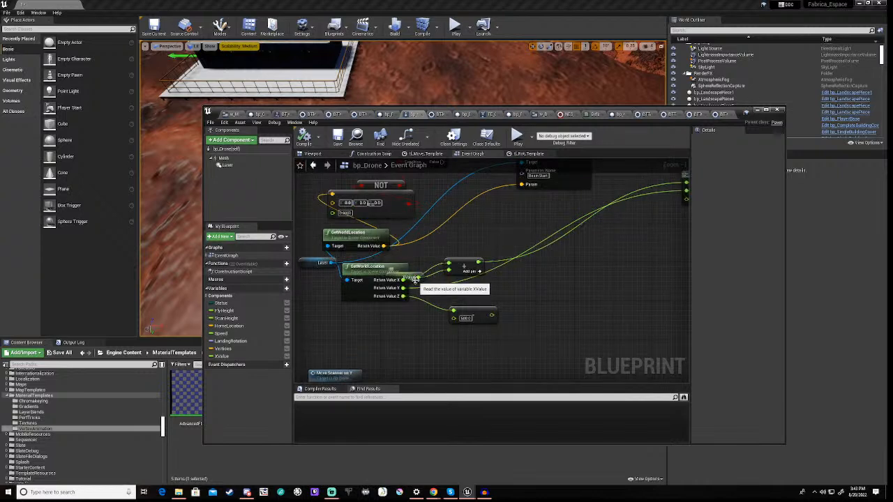
{"action": "left_click", "coordinate": [427, 282]}
{"action": "left_click_drag", "start_coordinate": [427, 281], "coordinate": [430, 283]}
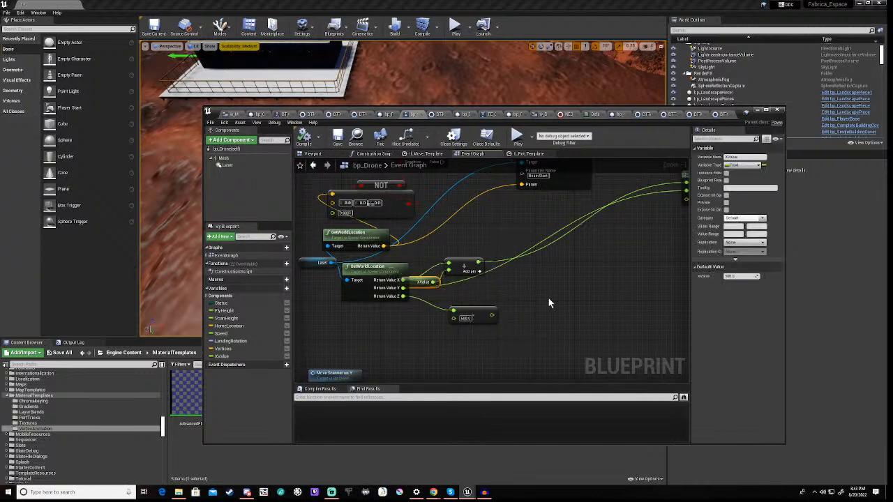
{"action": "scroll", "coordinate": [520, 298], "scroll_direction": "down", "scroll_amount": 4}
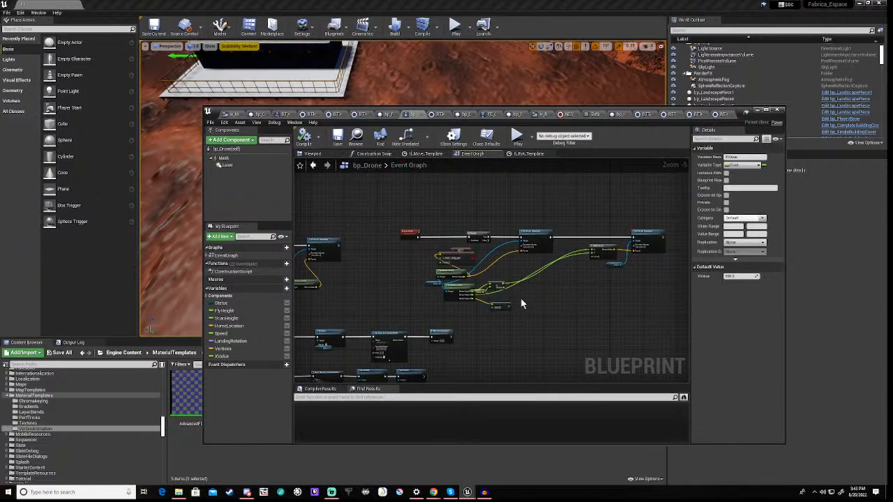
{"action": "scroll", "coordinate": [520, 304], "scroll_direction": "down", "scroll_amount": 4}
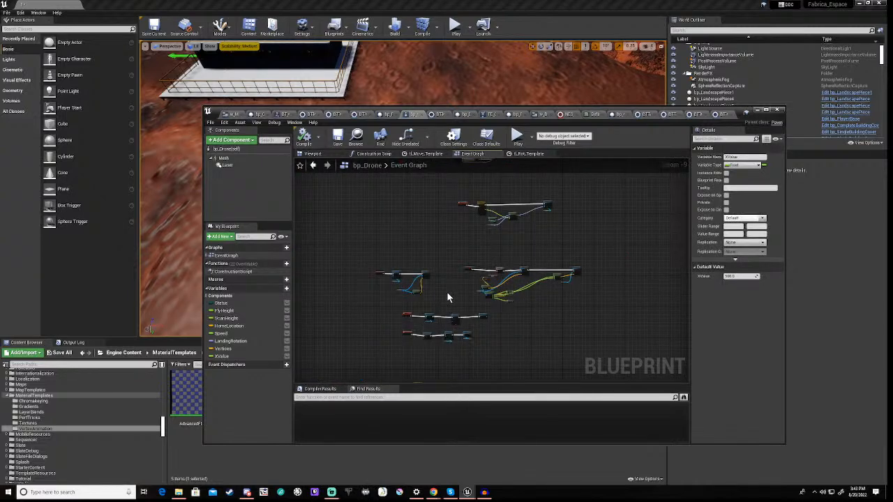
{"action": "right_click_drag", "start_coordinate": [443, 285], "coordinate": [433, 241]}
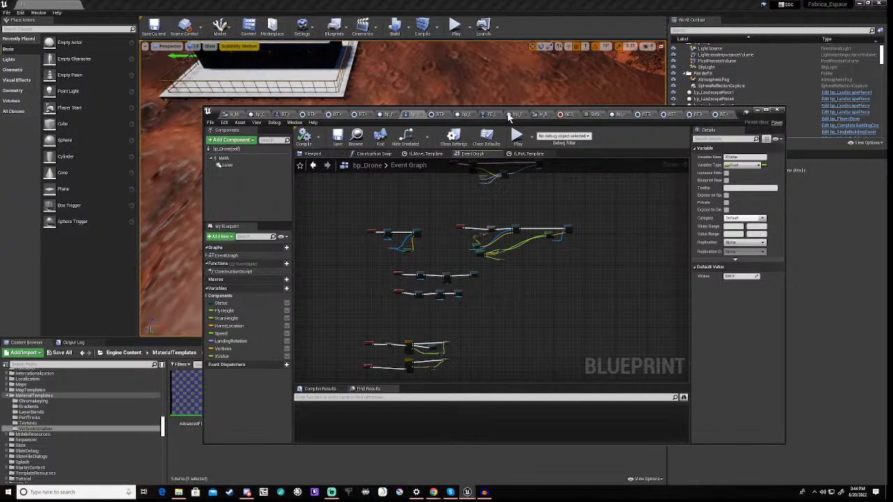
Uncover the level viewport and examine the base building and the surrounding Mars terrain from a low angle.
{"action": "left_click_drag", "start_coordinate": [514, 113], "coordinate": [484, 338]}
{"action": "right_click_drag", "start_coordinate": [421, 255], "coordinate": [268, 157]}
{"action": "key", "text": "w"}
{"action": "key", "text": "s"}
{"action": "key", "text": "w"}
{"action": "key", "text": "w"}
{"action": "key", "text": "s"}
{"action": "key", "text": "d"}
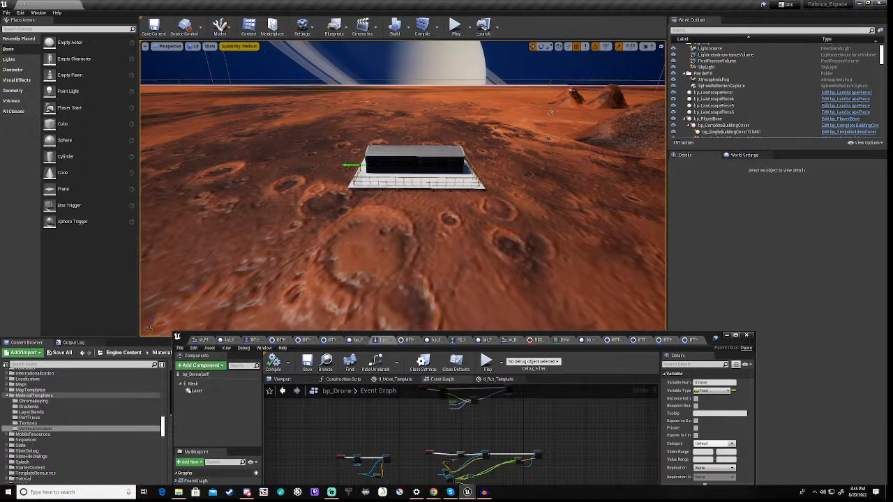
{"action": "mouse_move", "coordinate": [269, 157]}
{"action": "right_mouse_down"}
{"action": "mouse_move", "coordinate": [357, 154]}
{"action": "mouse_move", "coordinate": [393, 171]}
{"action": "mouse_move", "coordinate": [426, 166]}
{"action": "mouse_move", "coordinate": [328, 190]}
{"action": "mouse_move", "coordinate": [284, 185]}
{"action": "mouse_move", "coordinate": [286, 157]}
{"action": "right_mouse_up"}
{"action": "key", "text": "d"}
{"action": "key", "text": "w"}
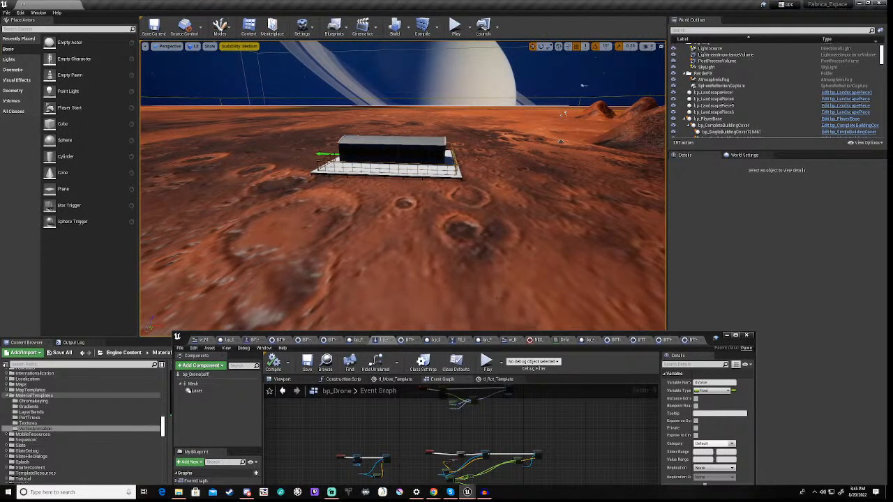
{"action": "scroll", "coordinate": [498, 299], "scroll_direction": "down", "scroll_amount": 6}
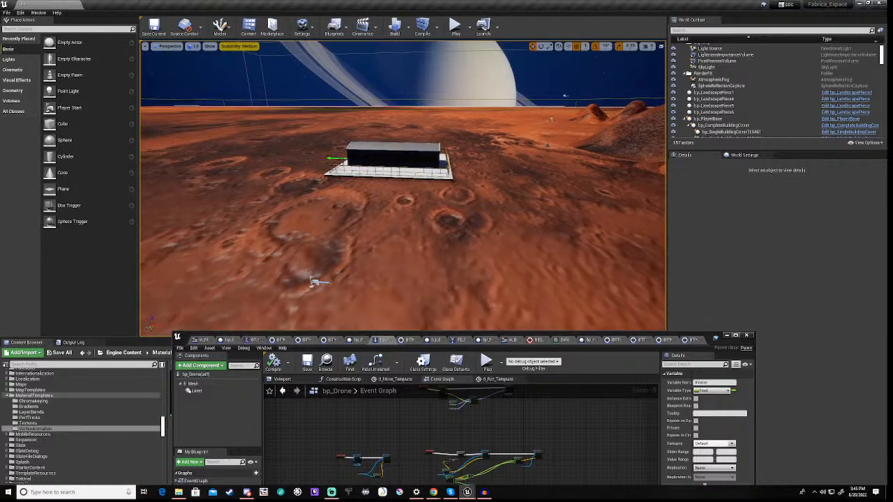